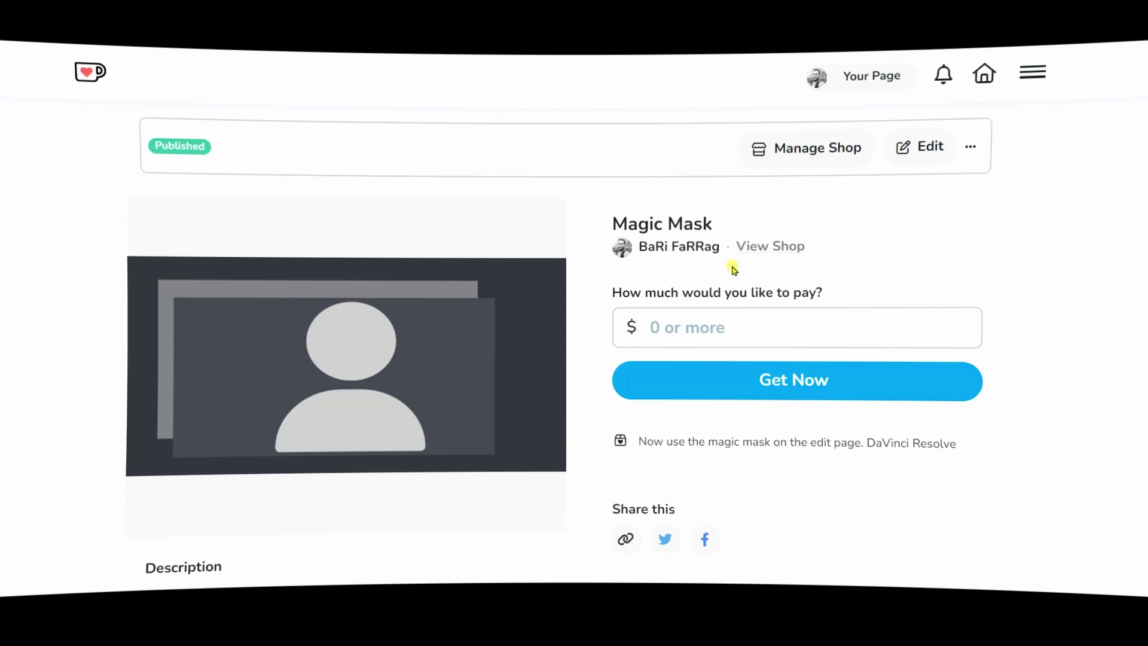
Step: Check out the Magic Mask template on Ko-fi at a $0 amount
{"action": "left_click", "coordinate": [707, 326]}
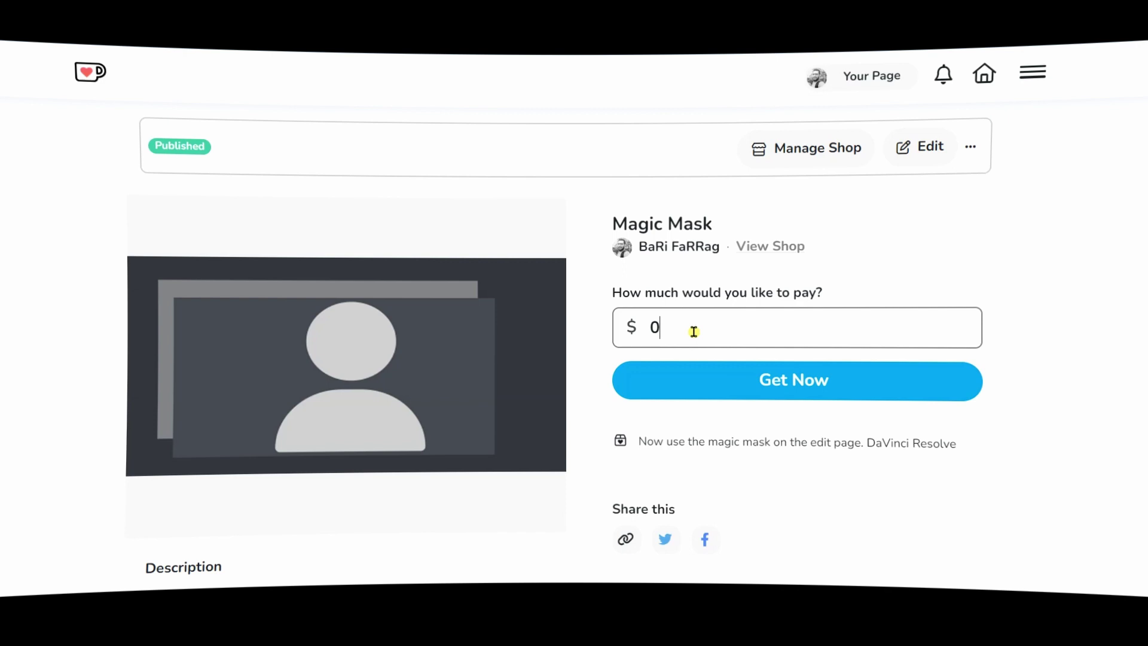
{"action": "left_click", "coordinate": [768, 392]}
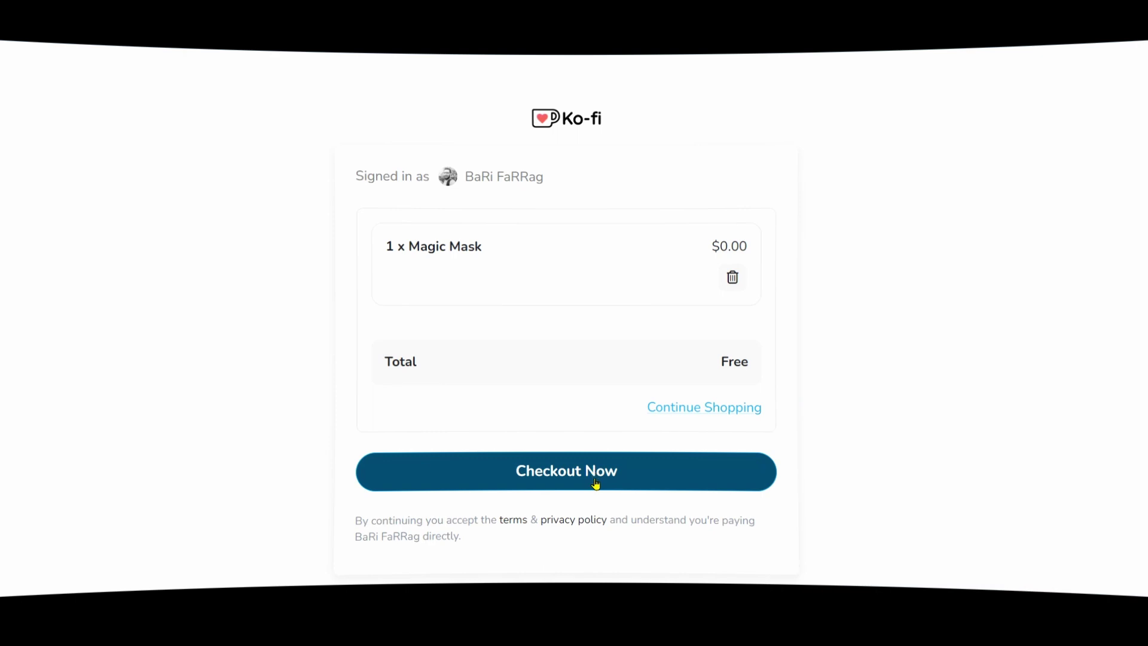
{"action": "left_click", "coordinate": [596, 483]}
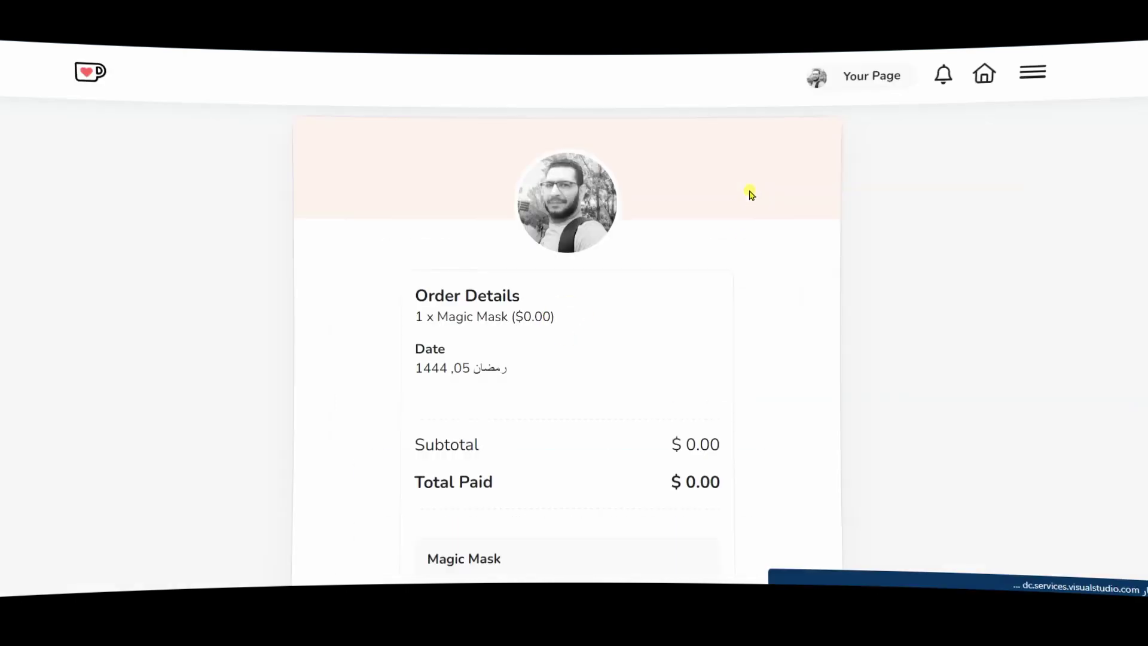
Step: Download Magic Mask.zip from the order's content and put the Magic Mask folder on the desktop
{"action": "scroll", "coordinate": [688, 317], "scroll_direction": "down", "scroll_amount": 5}
{"action": "left_click", "coordinate": [616, 346]}
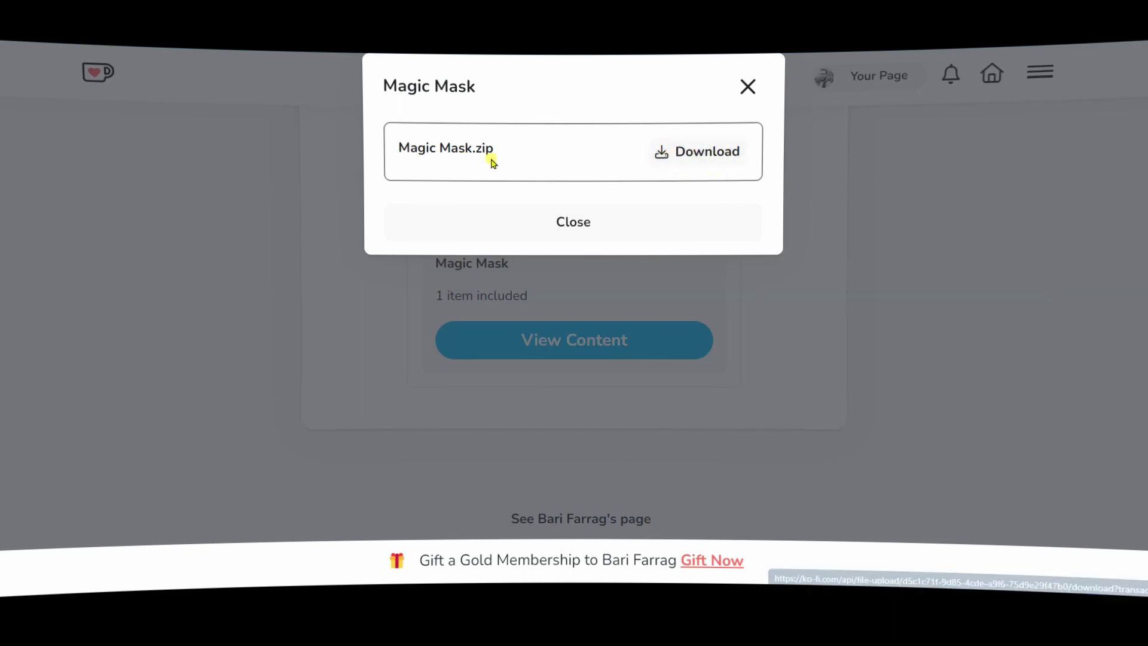
{"action": "left_click", "coordinate": [748, 87]}
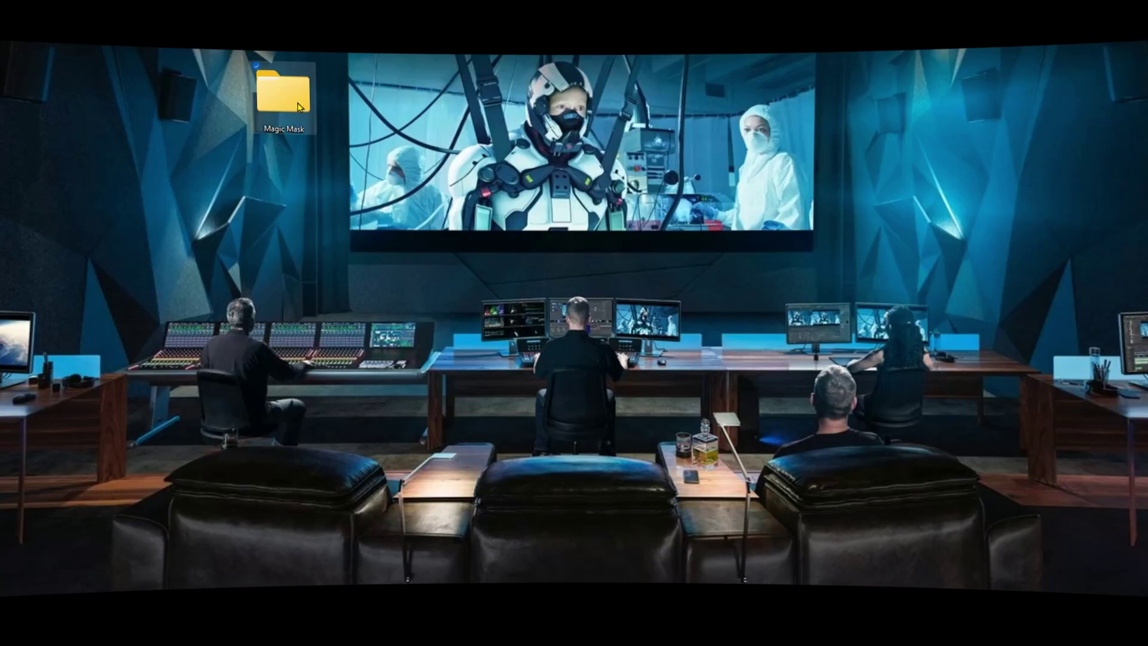
{"action": "left_click_drag", "start_coordinate": [297, 107], "coordinate": [355, 114]}
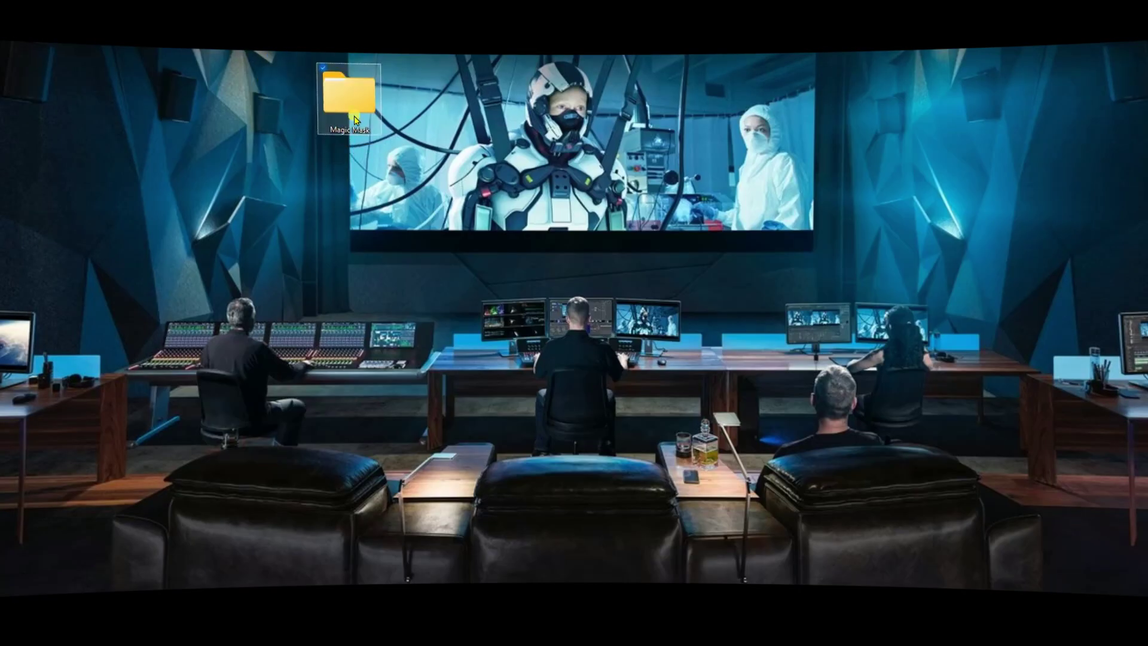
Step: Open Magic Mask.drfx from the desktop Magic Mask folder with DaVinci Resolve
{"action": "double_click", "coordinate": [355, 114]}
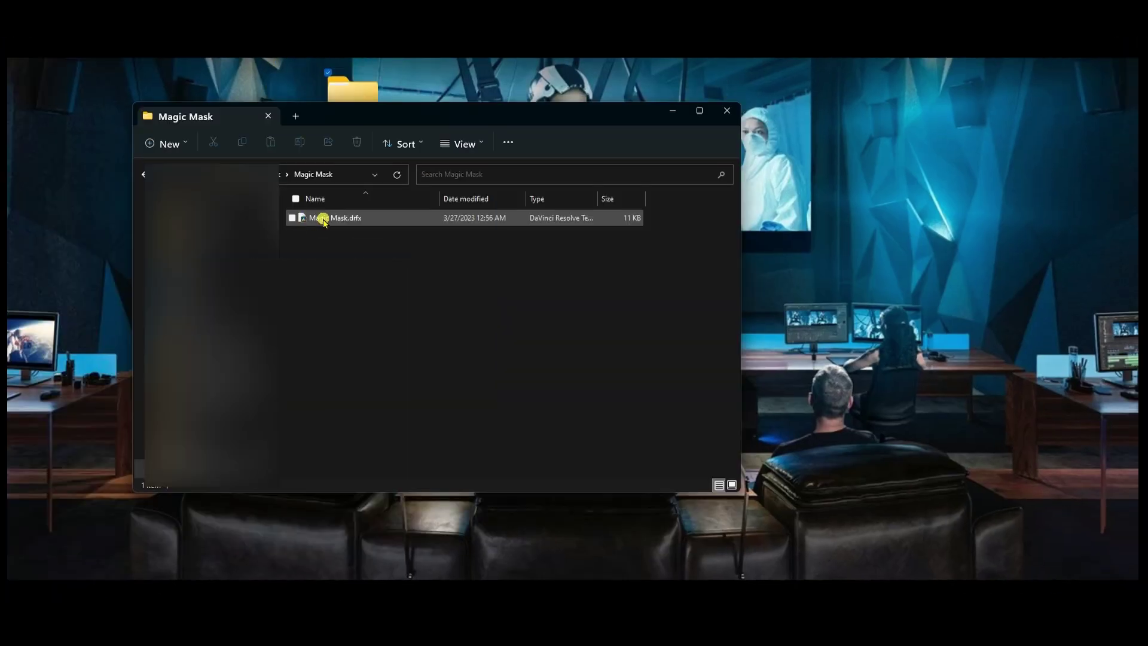
{"action": "left_click", "coordinate": [376, 224]}
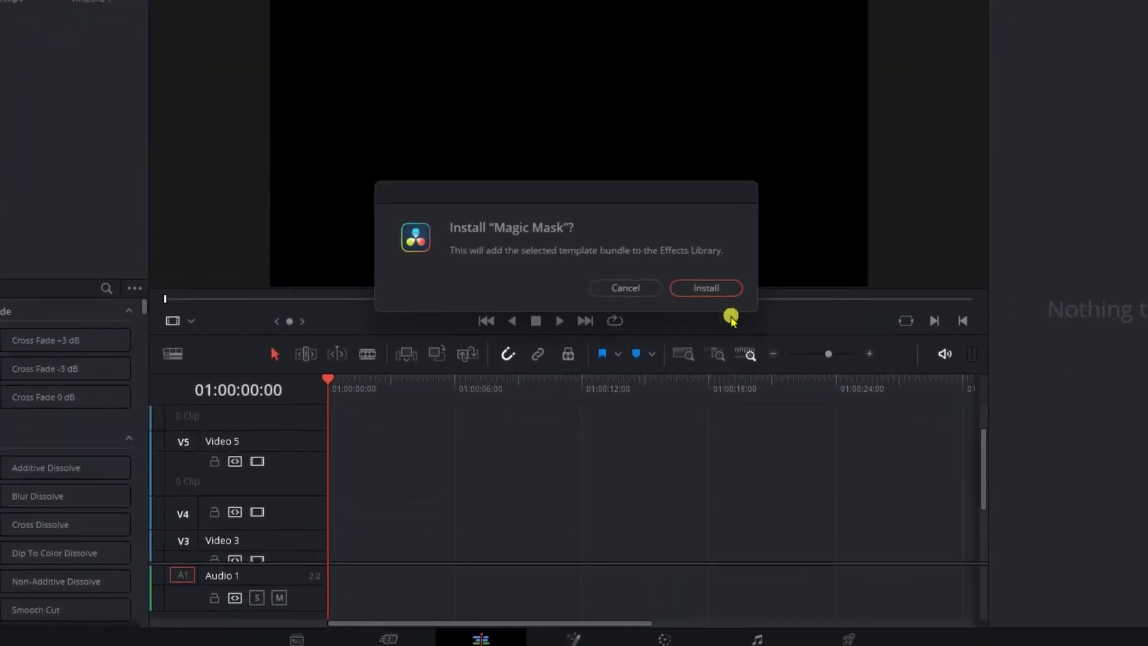
Step: Install the Magic Mask template and bring the Effects library back up
{"action": "left_click", "coordinate": [684, 288]}
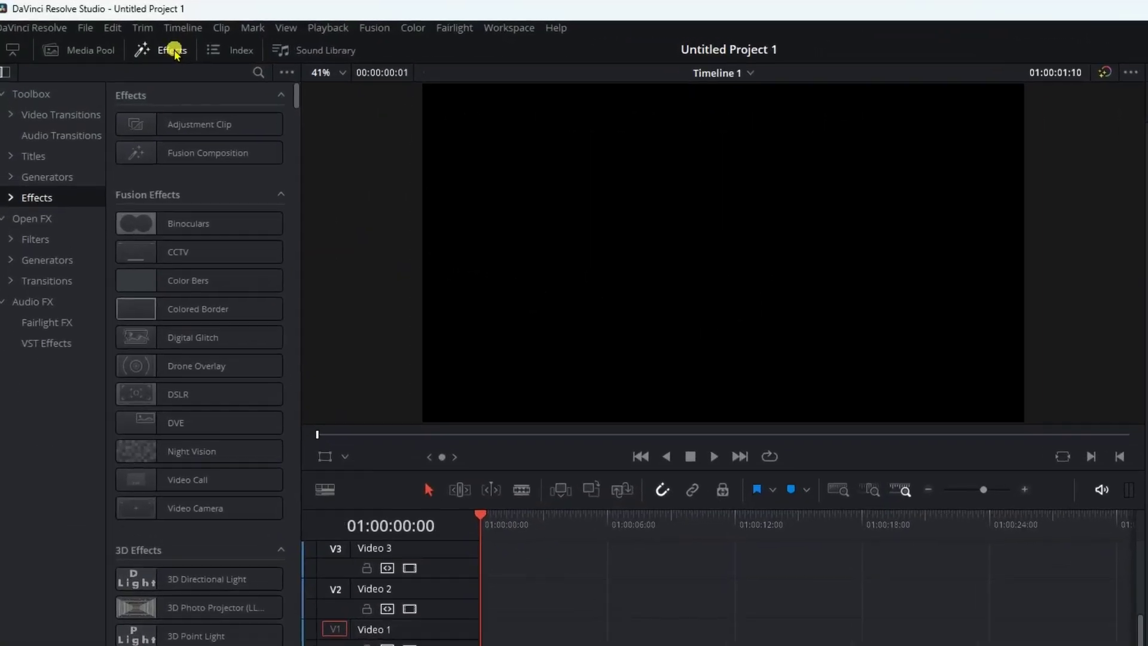
{"action": "left_click", "coordinate": [174, 51]}
{"action": "left_click", "coordinate": [174, 51]}
Step: Go to Toolbox > Effects > BARI > Masks and add MagicMask to the timeline
{"action": "left_click", "coordinate": [46, 202]}
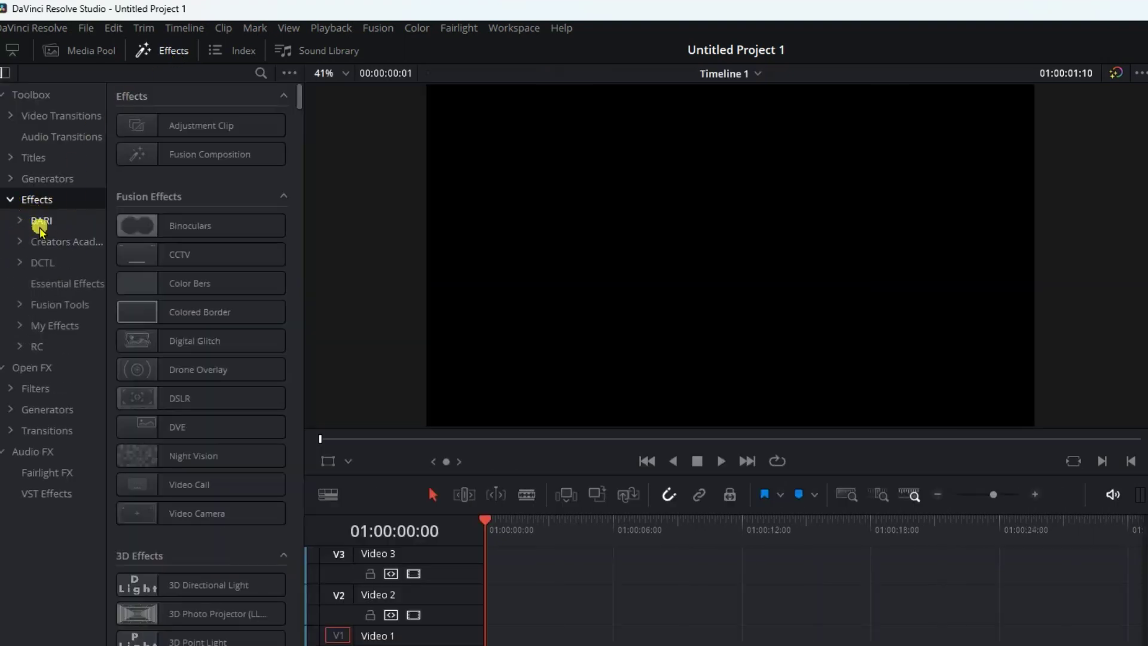
{"action": "left_click", "coordinate": [41, 223]}
{"action": "left_click", "coordinate": [21, 221]}
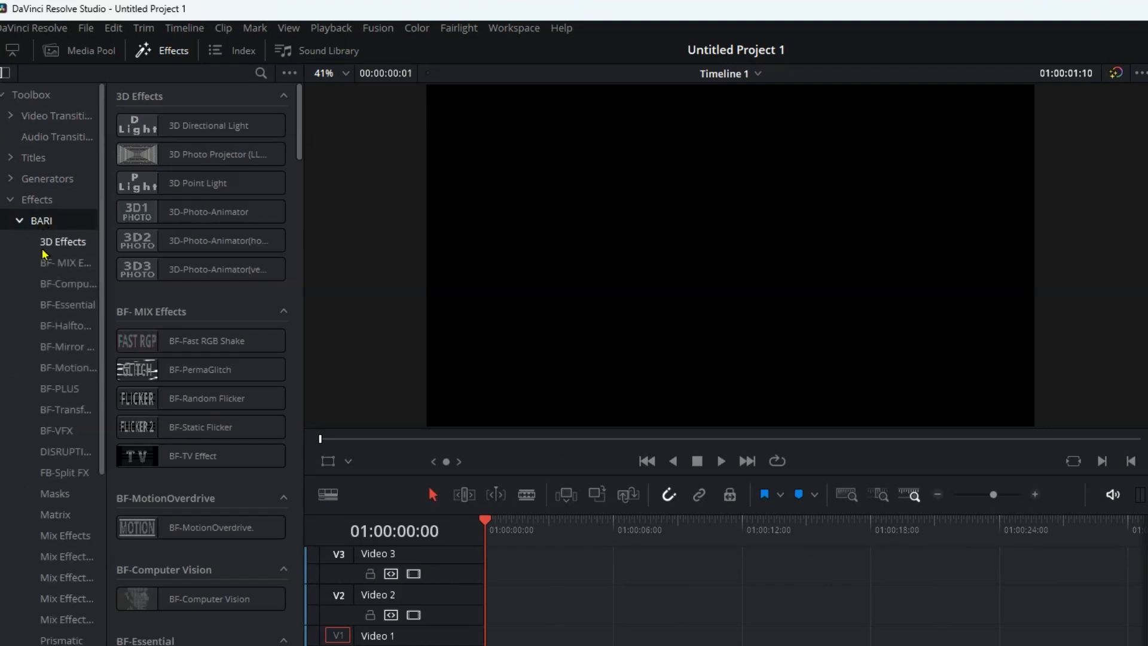
{"action": "scroll", "coordinate": [66, 320], "scroll_direction": "down", "scroll_amount": 4}
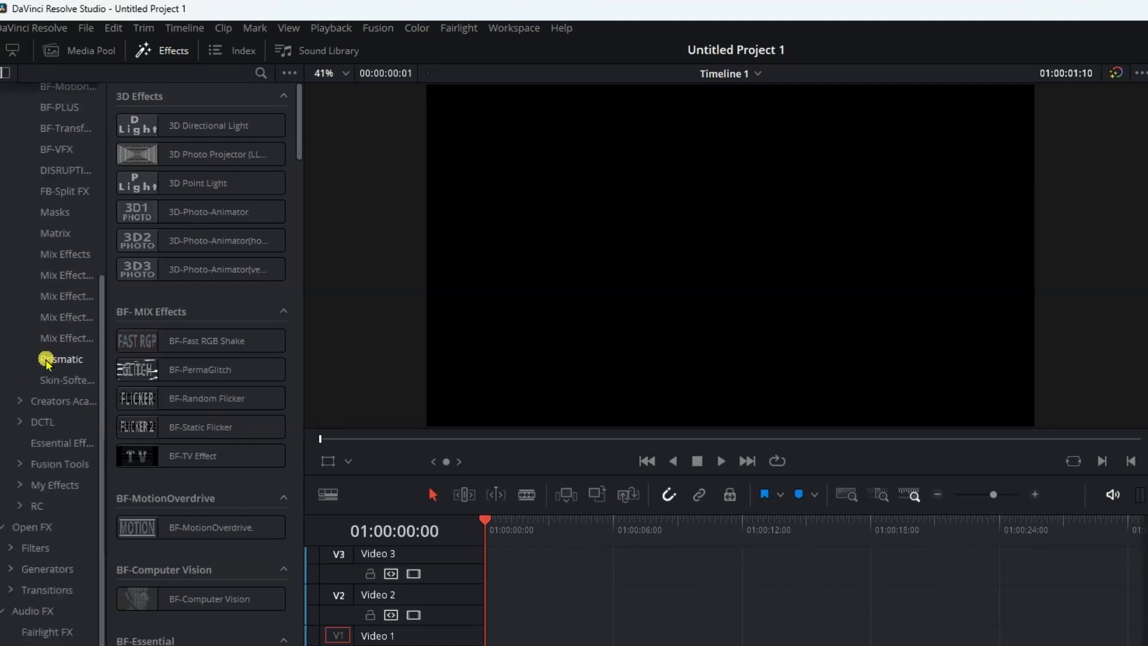
{"action": "left_click", "coordinate": [60, 219]}
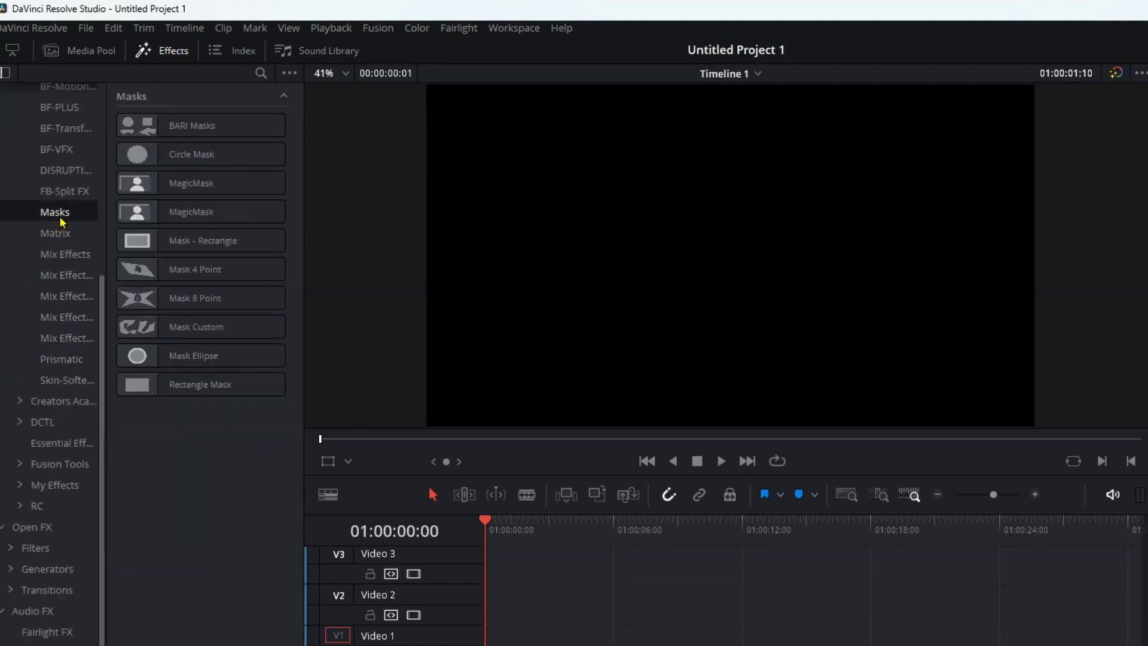
{"action": "double_click", "coordinate": [181, 213]}
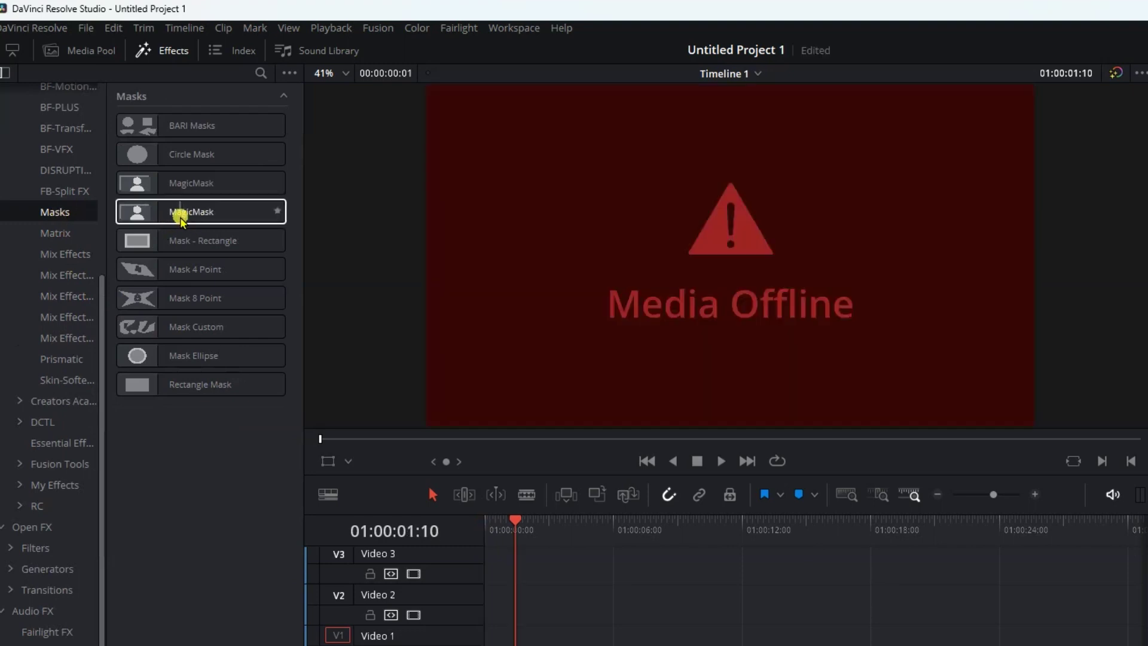
Step: Put car.mp4 at the start of Video 1 and trim it to 00:00:03:10
{"action": "left_click", "coordinate": [74, 48]}
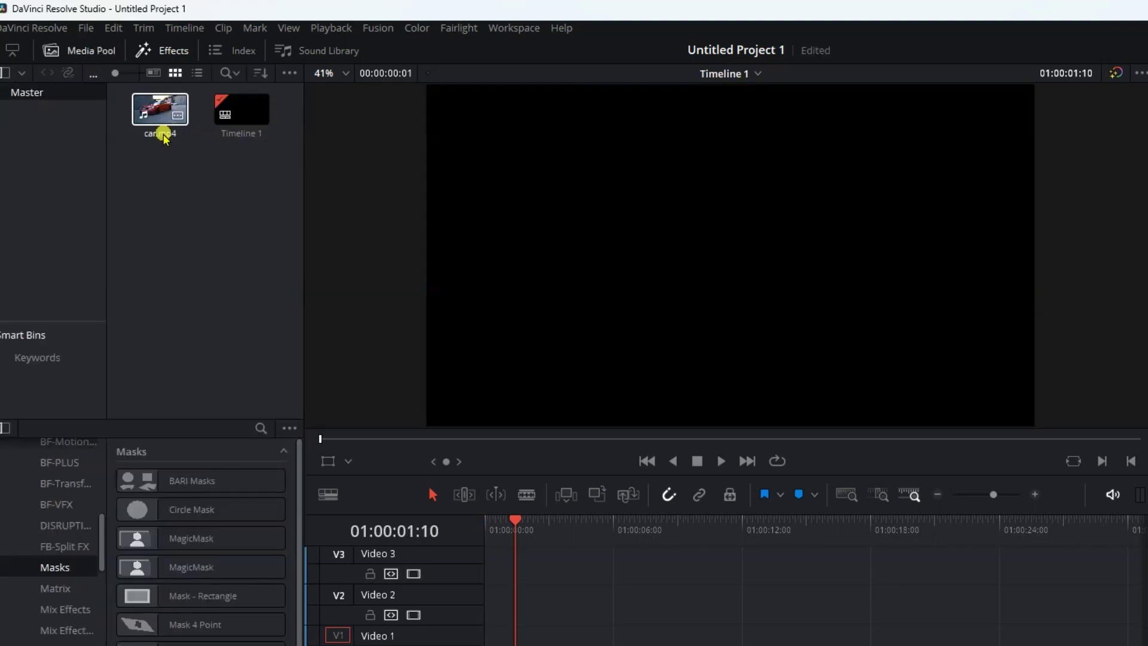
{"action": "left_click", "coordinate": [161, 116]}
{"action": "left_click_drag", "start_coordinate": [162, 116], "coordinate": [590, 645]}
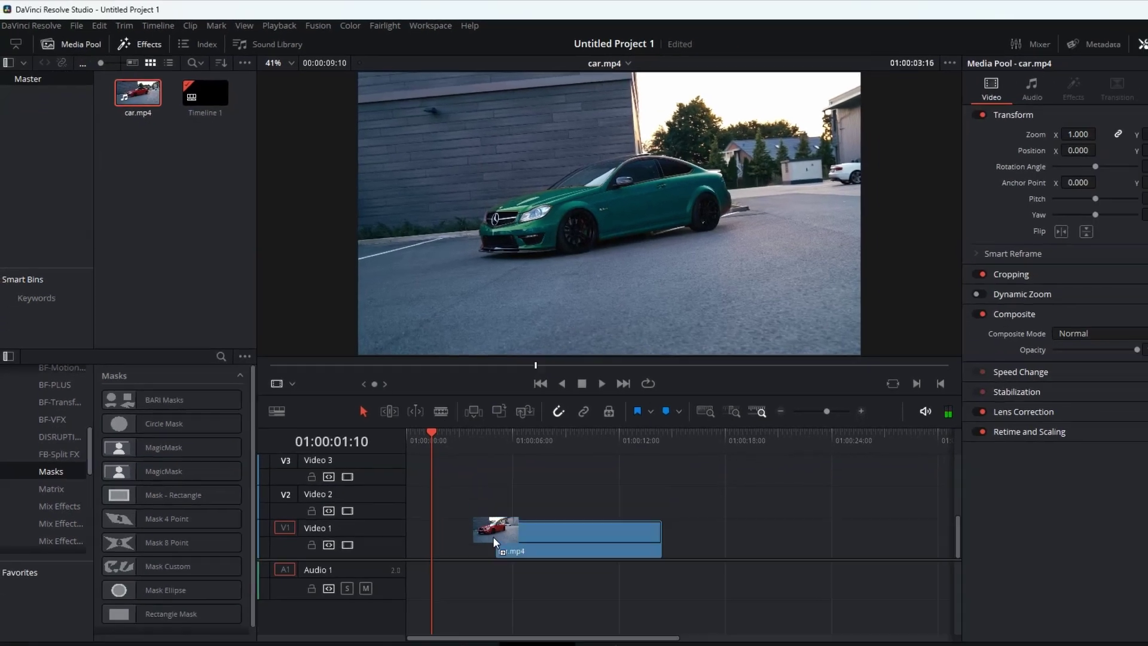
{"action": "left_click_drag", "start_coordinate": [494, 543], "coordinate": [485, 546]}
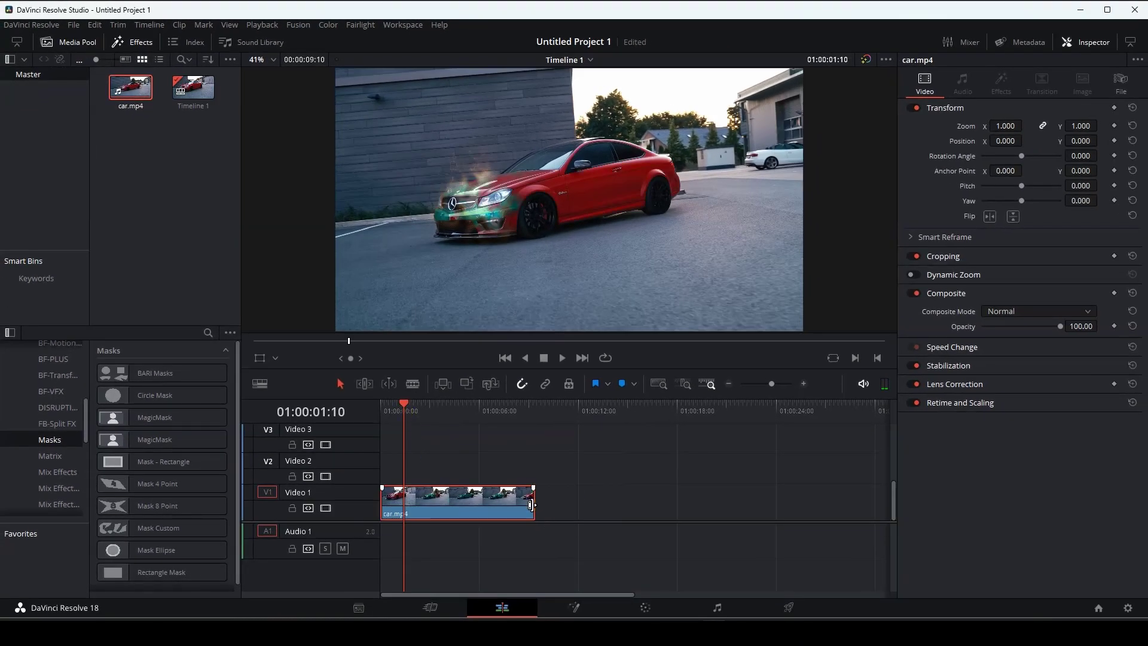
{"action": "left_click_drag", "start_coordinate": [531, 505], "coordinate": [435, 504]}
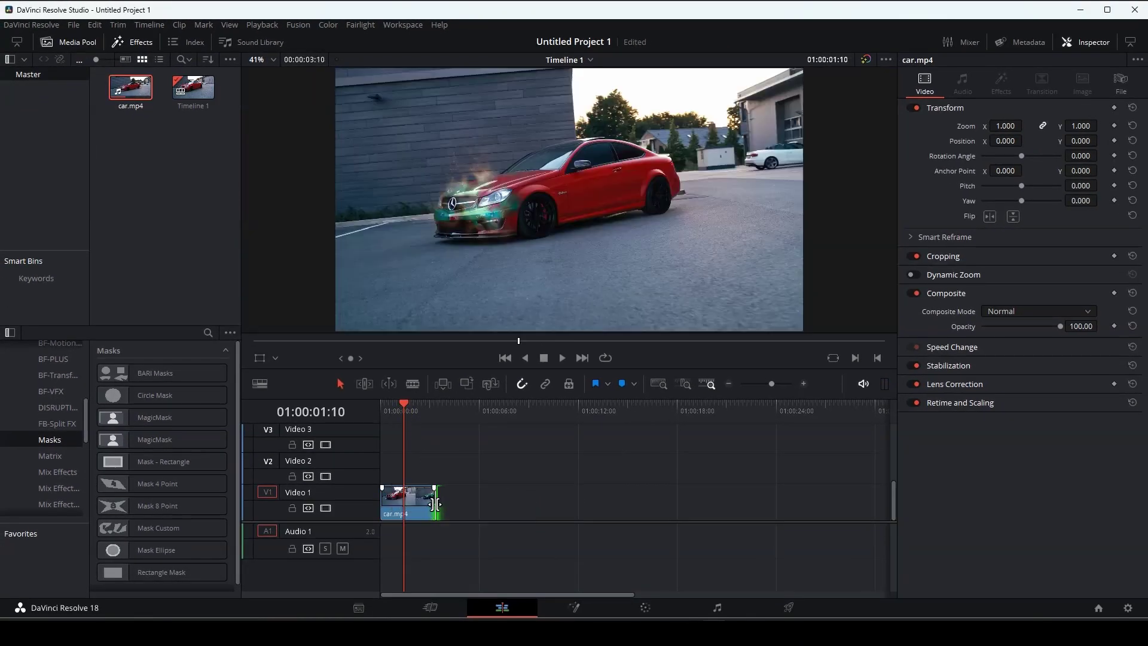
{"action": "left_click_drag", "start_coordinate": [399, 412], "coordinate": [403, 420]}
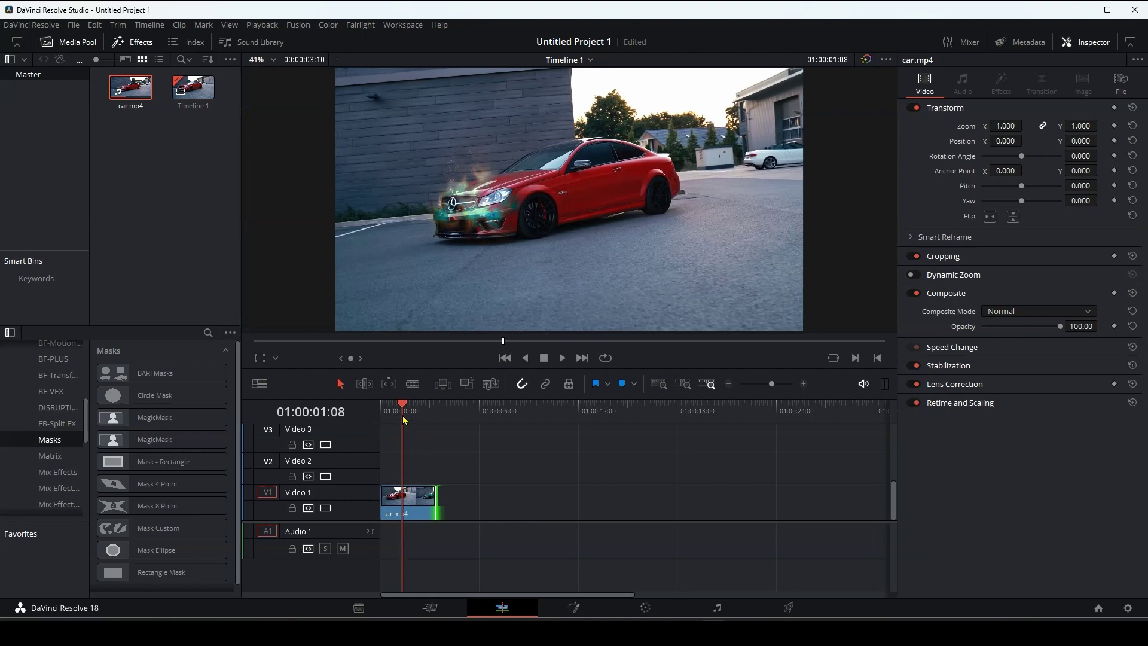
Step: Drop MagicMask onto the car clip and enable Fusion Overlay in the viewer
{"action": "left_click", "coordinate": [74, 38]}
{"action": "left_click_drag", "start_coordinate": [143, 167], "coordinate": [406, 503]}
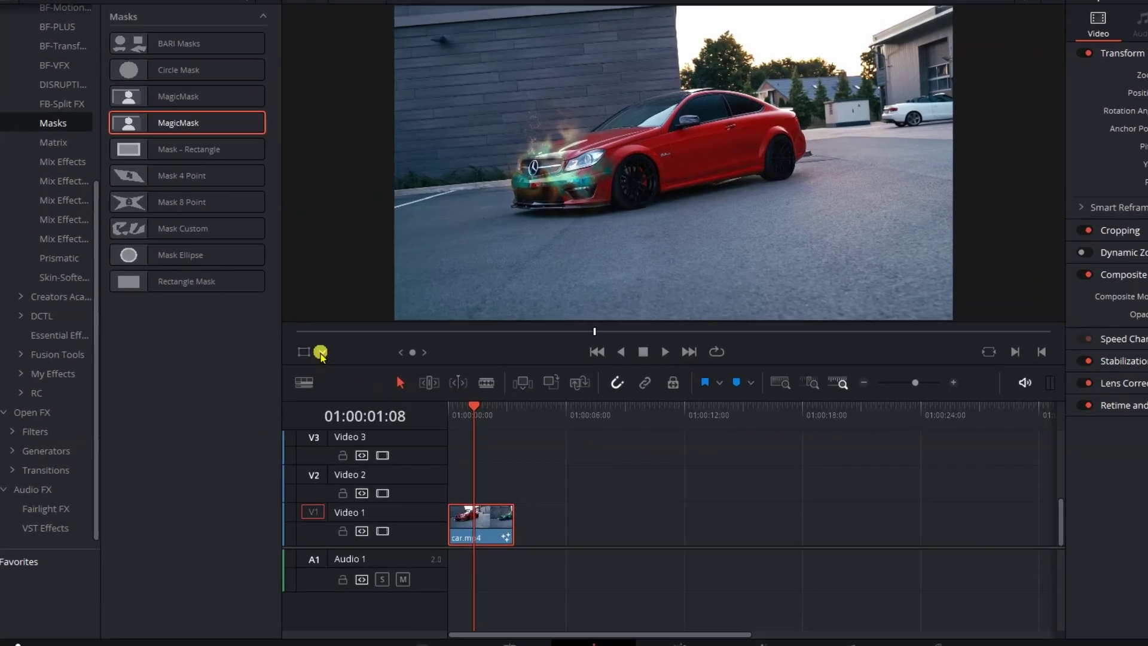
{"action": "left_click", "coordinate": [274, 359]}
{"action": "left_click", "coordinate": [274, 359]}
{"action": "left_click", "coordinate": [275, 359]}
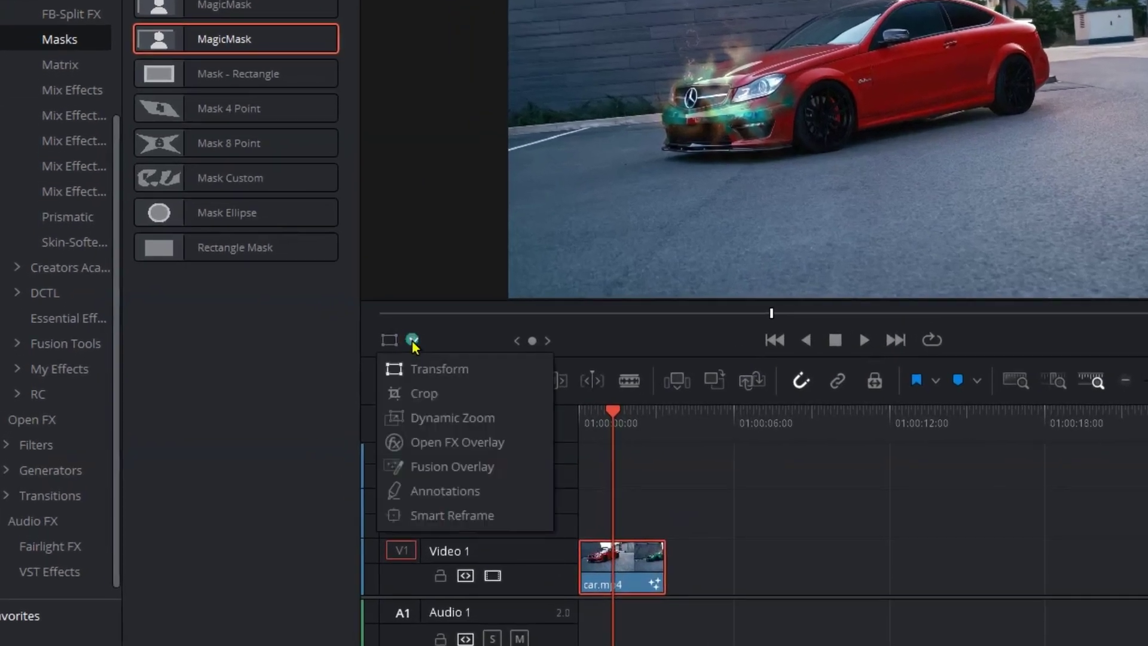
{"action": "left_click", "coordinate": [431, 467]}
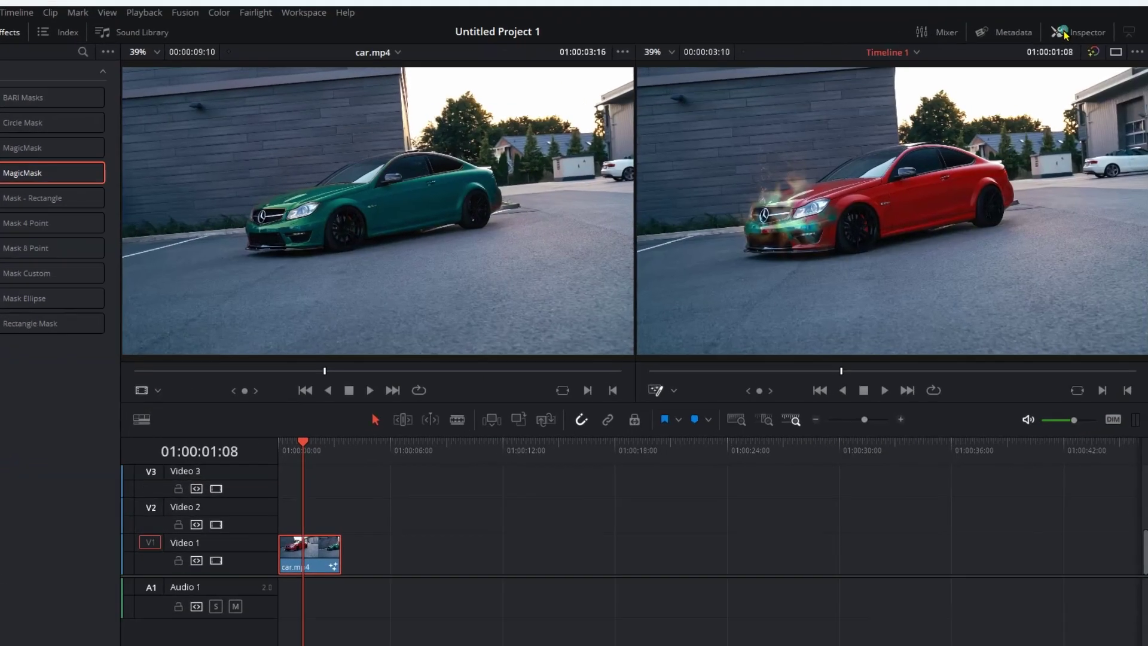
{"action": "left_click", "coordinate": [1065, 33]}
{"action": "left_click", "coordinate": [984, 75]}
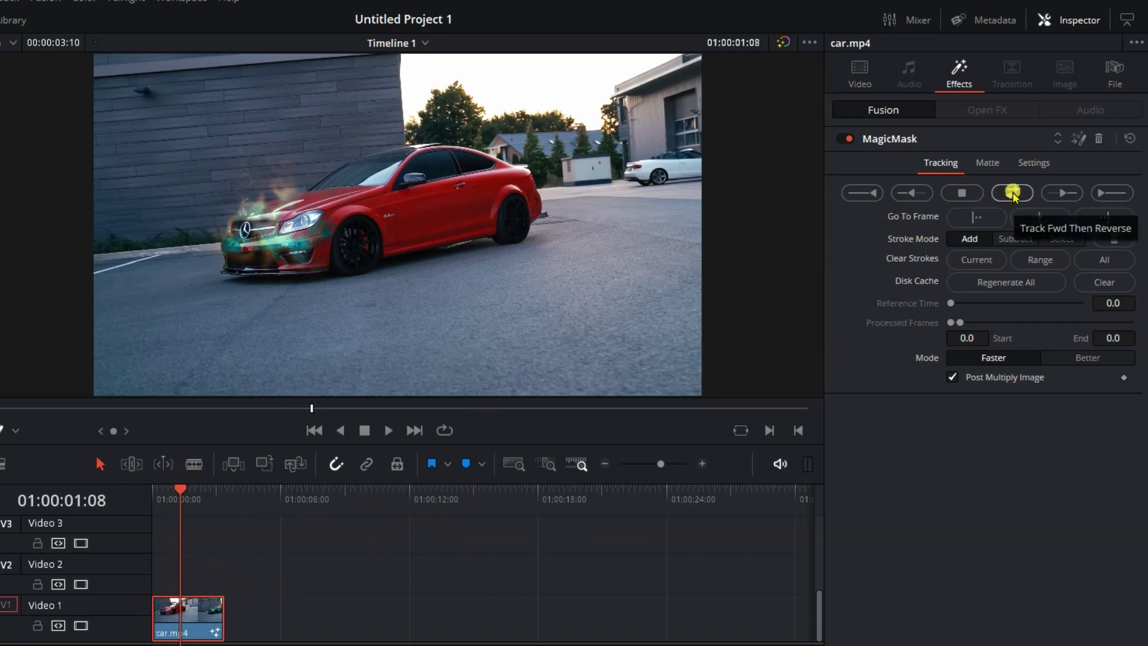
Step: Run Track Fwd Then Reverse on the car clip's MagicMask stroke
{"action": "left_click", "coordinate": [1012, 193]}
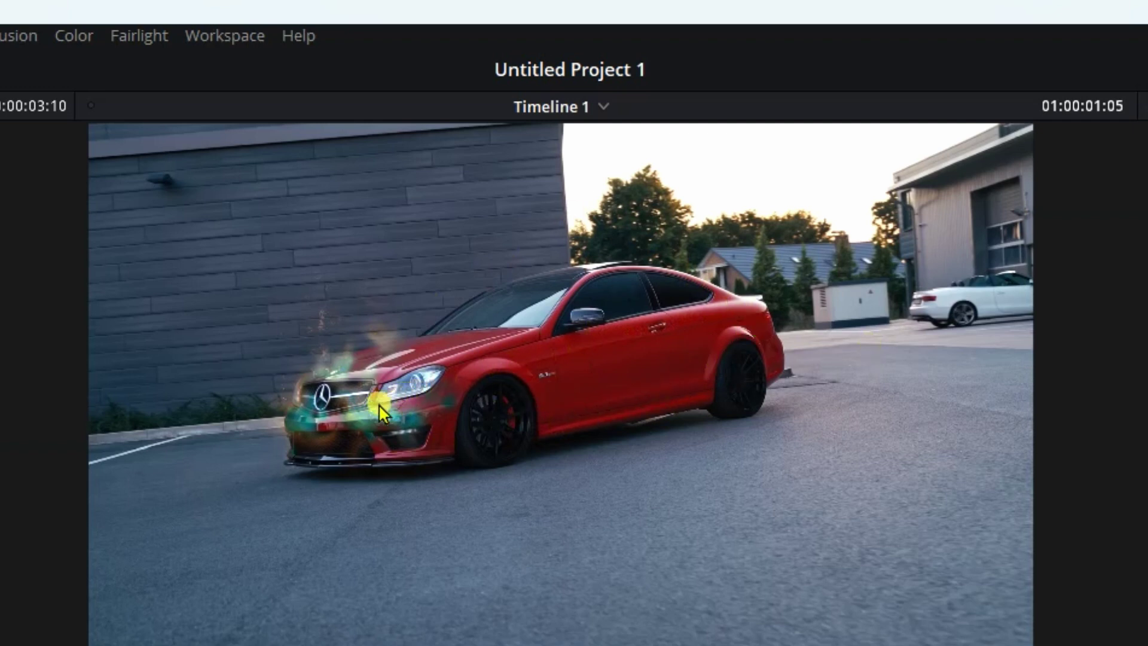
Step: Paint a stroke from the headlight over the roof to the rear wheel and track it
{"action": "left_click_drag", "start_coordinate": [441, 381], "coordinate": [529, 324]}
{"action": "left_click_drag", "start_coordinate": [619, 274], "coordinate": [741, 344]}
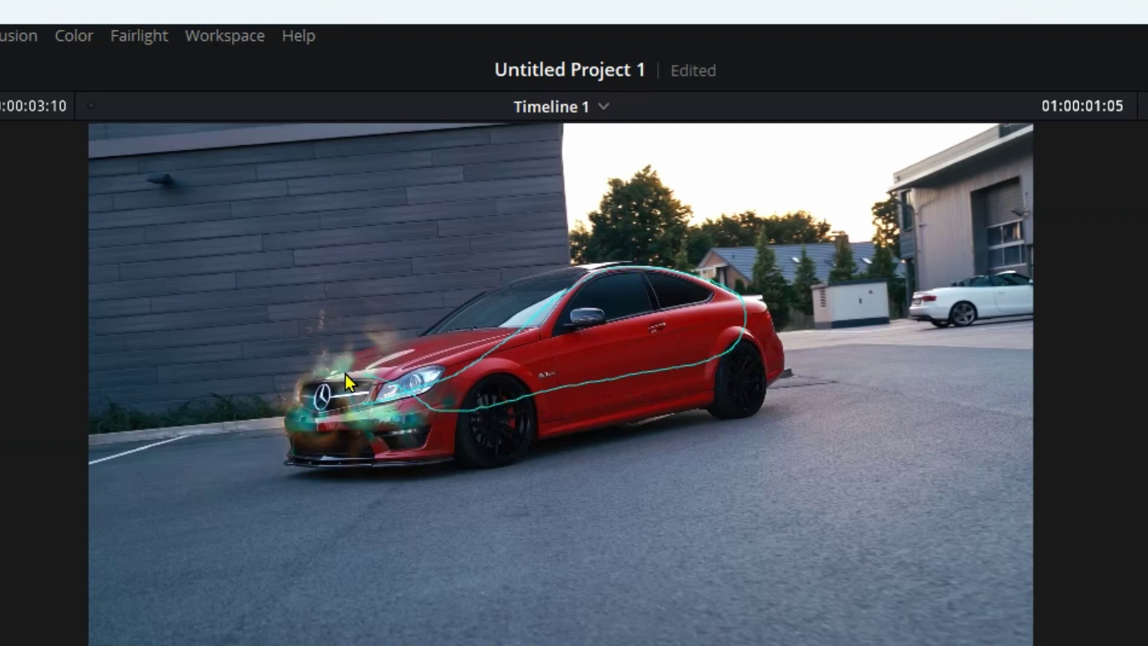
{"action": "left_click", "coordinate": [508, 317]}
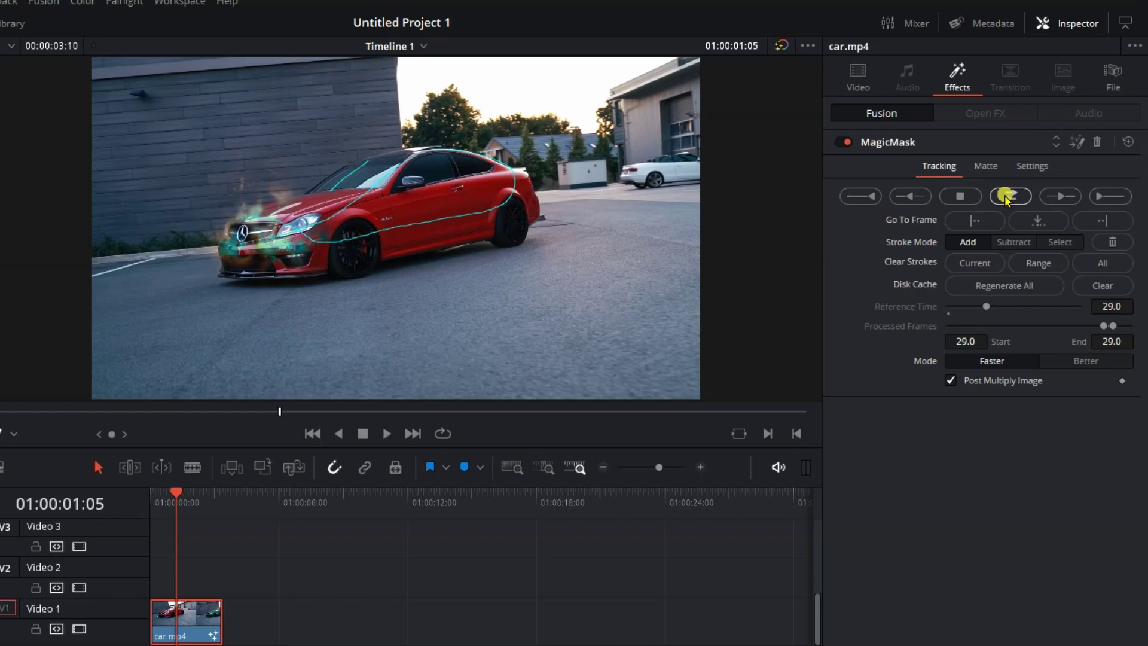
{"action": "left_click", "coordinate": [1007, 197]}
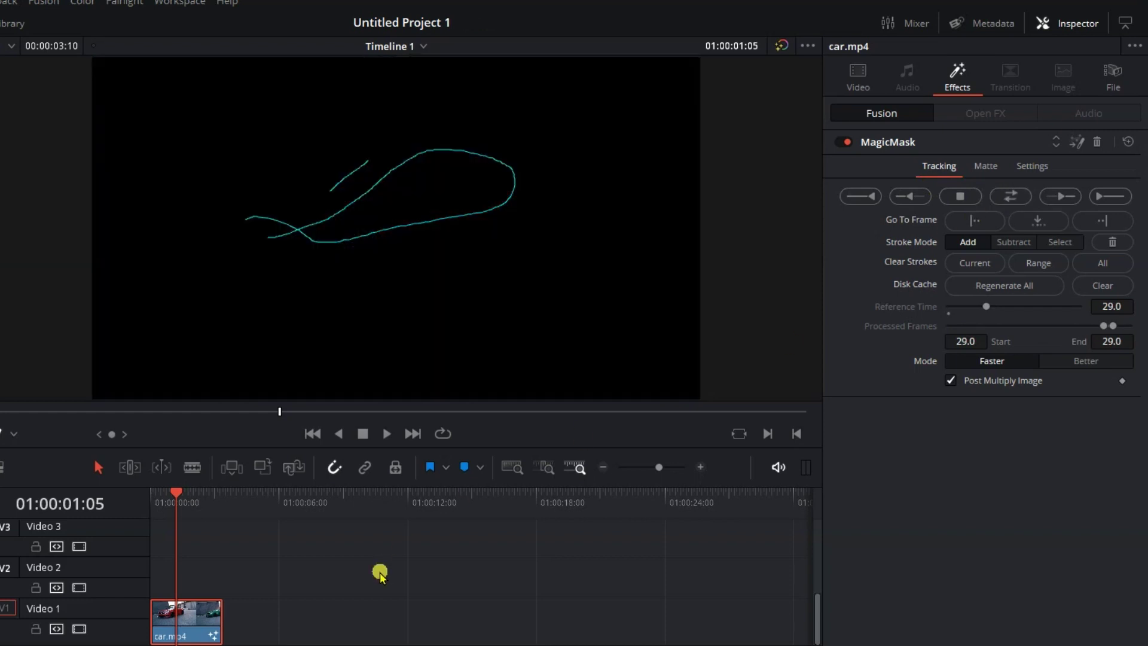
Step: Scrub from the clip start to check the red car isolated on black through frame 58
{"action": "left_click", "coordinate": [162, 502]}
{"action": "left_click_drag", "start_coordinate": [161, 506], "coordinate": [167, 503]}
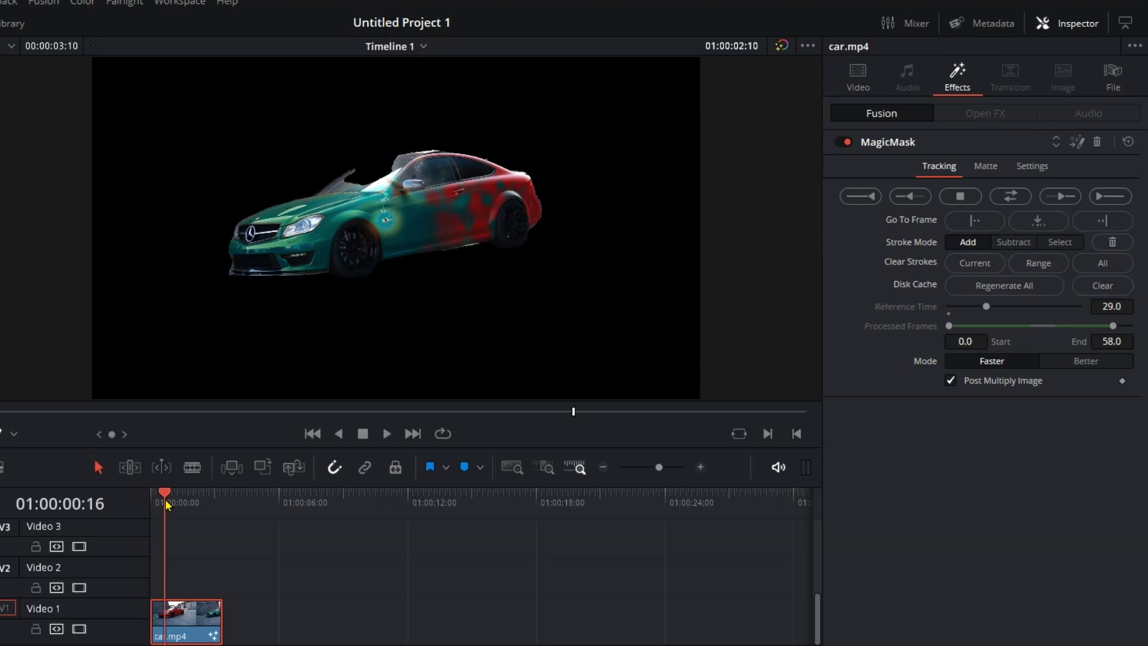
{"action": "left_click_drag", "start_coordinate": [1019, 328], "coordinate": [1038, 330]}
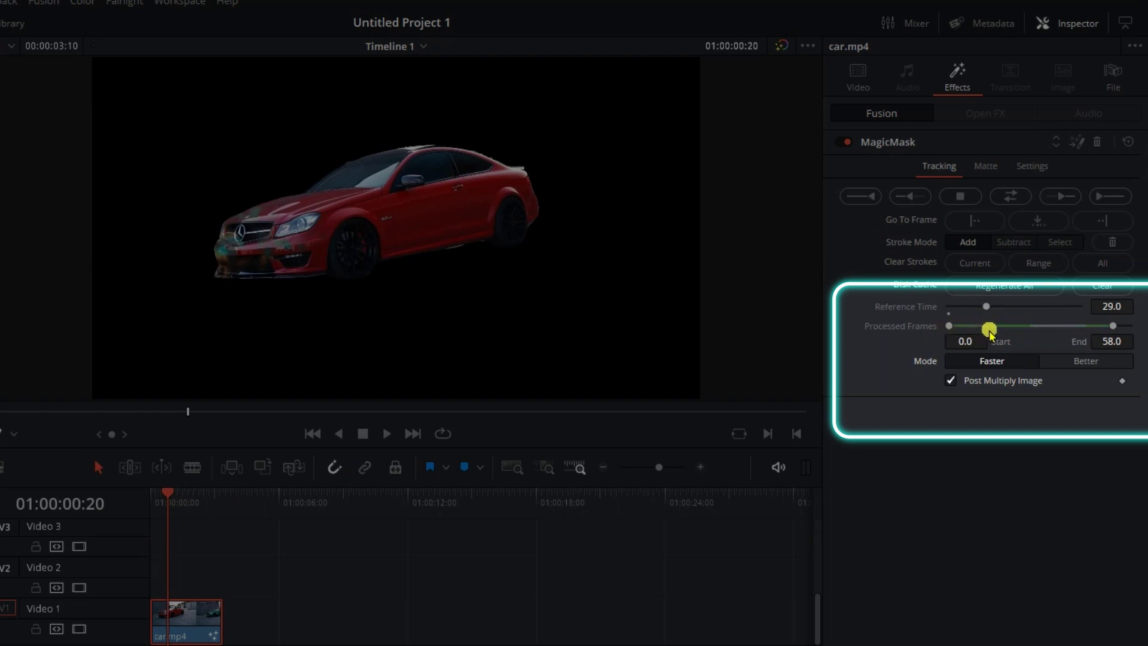
Step: Extend the Processed Frames end to 81.0 and scrub the clip to inspect the car's mask
{"action": "mouse_move", "coordinate": [1032, 328]}
{"action": "left_mouse_down"}
{"action": "mouse_move", "coordinate": [1080, 333]}
{"action": "mouse_move", "coordinate": [1054, 343]}
{"action": "left_mouse_up"}
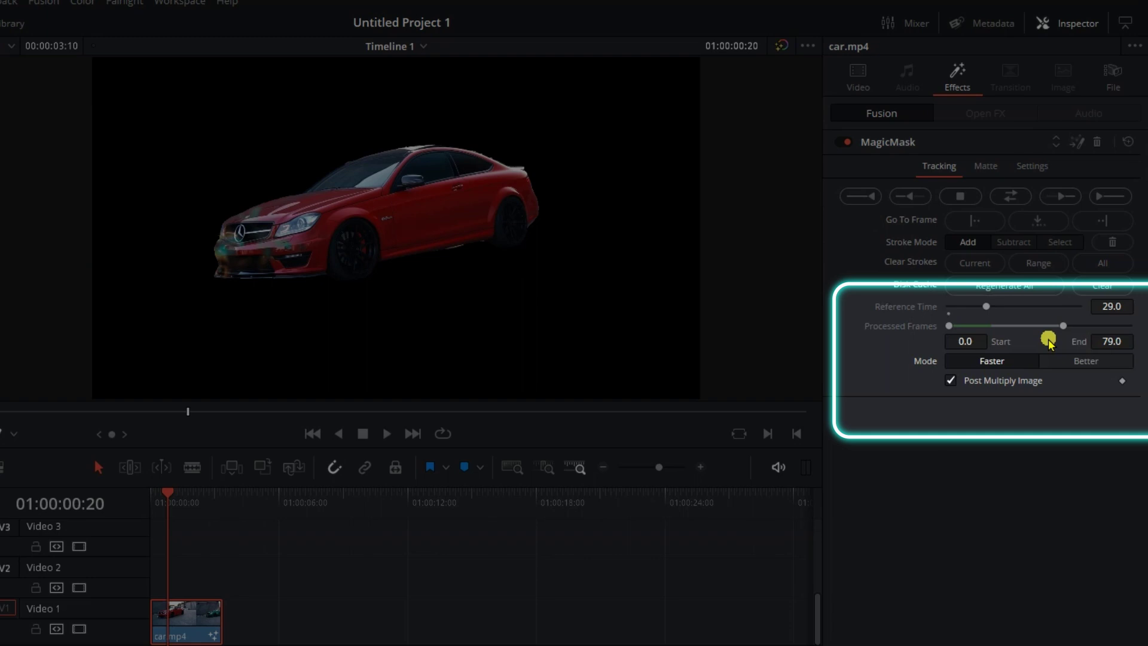
{"action": "left_click_drag", "start_coordinate": [1050, 341], "coordinate": [1027, 354]}
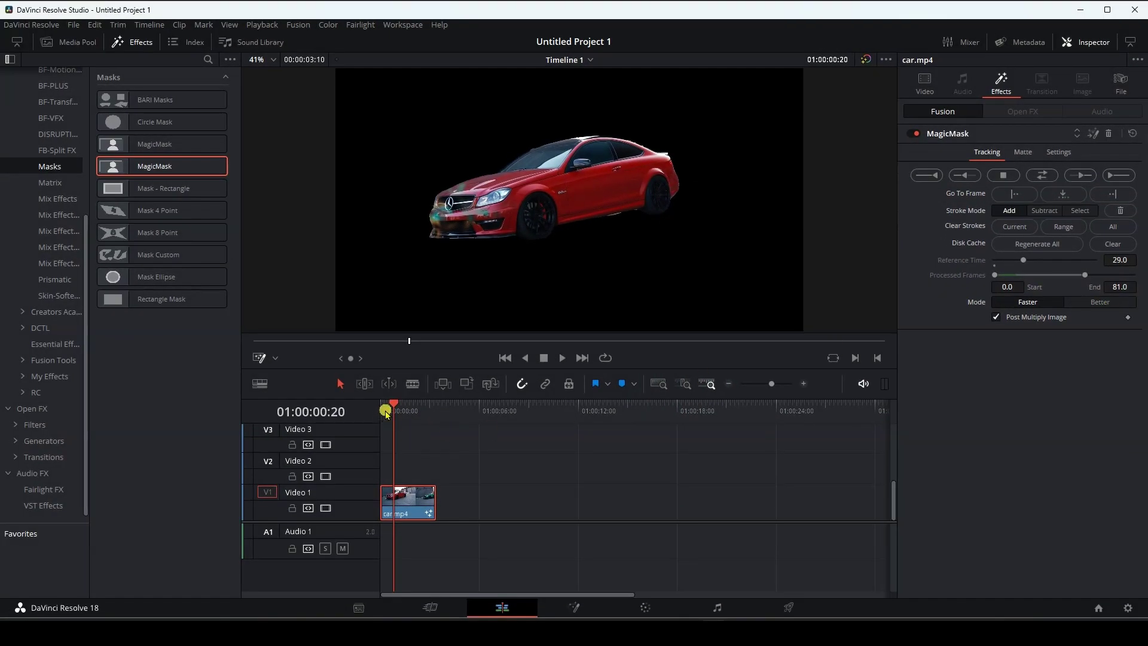
{"action": "left_click_drag", "start_coordinate": [386, 413], "coordinate": [399, 413]}
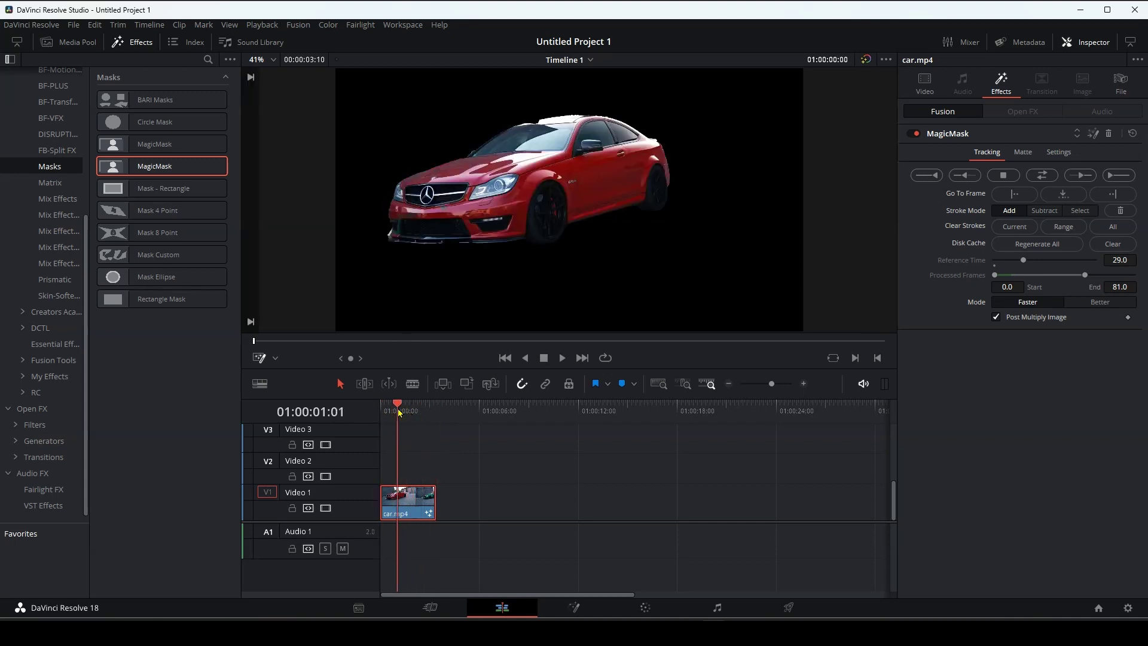
{"action": "left_click", "coordinate": [411, 418]}
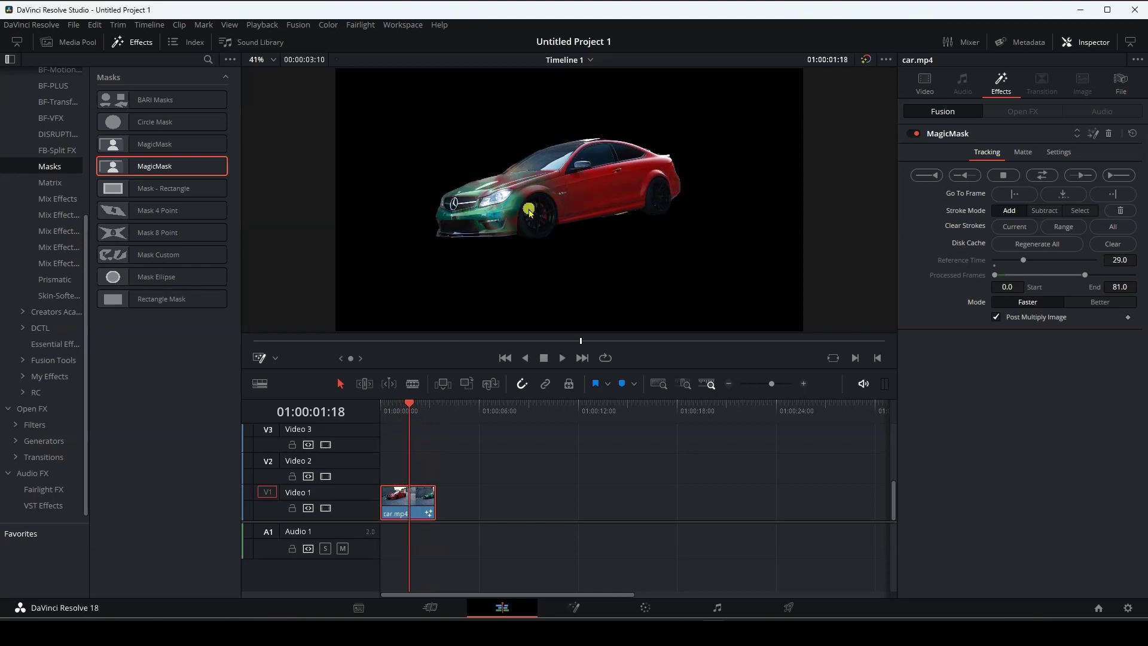
{"action": "left_click_drag", "start_coordinate": [415, 417], "coordinate": [408, 417]}
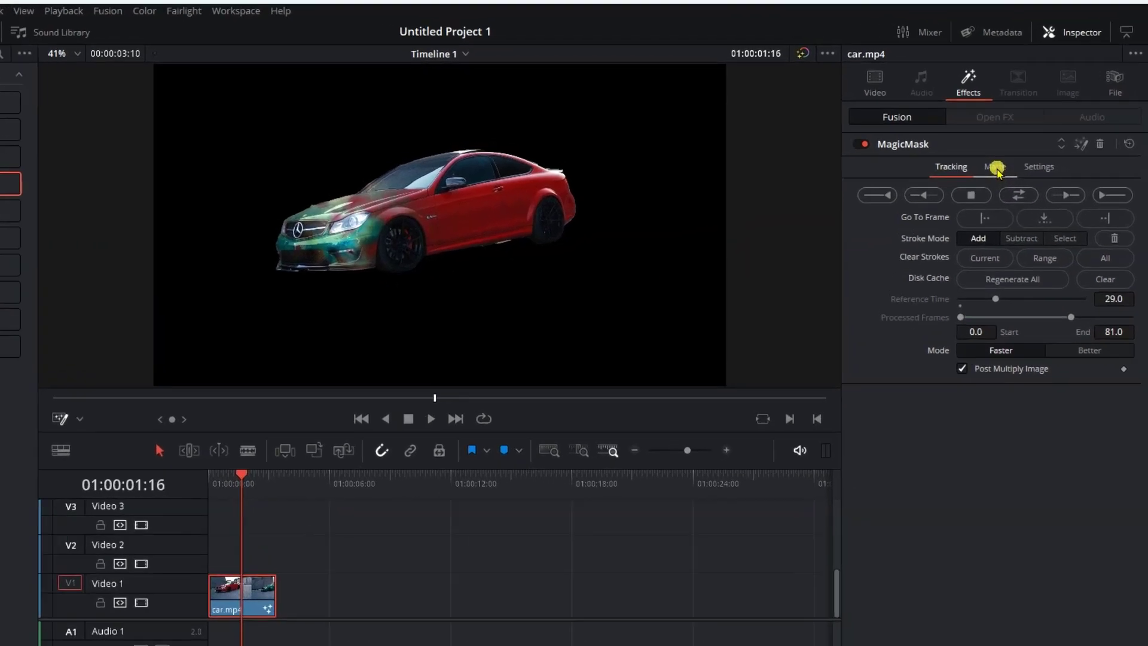
{"action": "left_click", "coordinate": [1026, 156]}
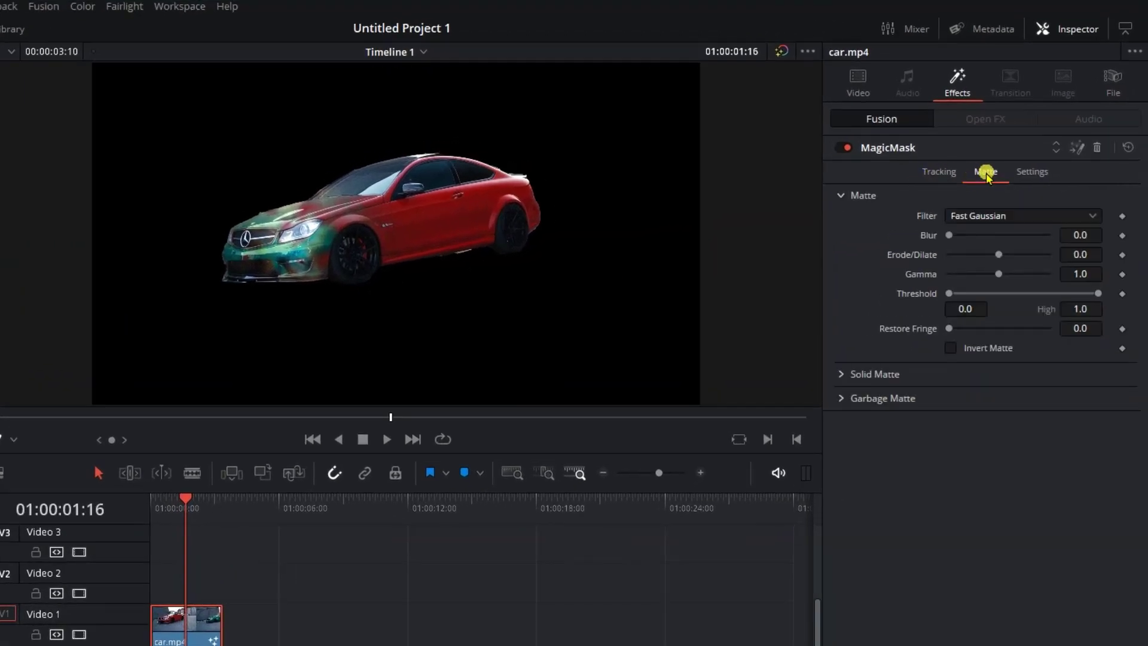
Step: Set the matte Blur to 1.81 and Erode/Dilate to -0.0037
{"action": "left_click_drag", "start_coordinate": [950, 235], "coordinate": [969, 244]}
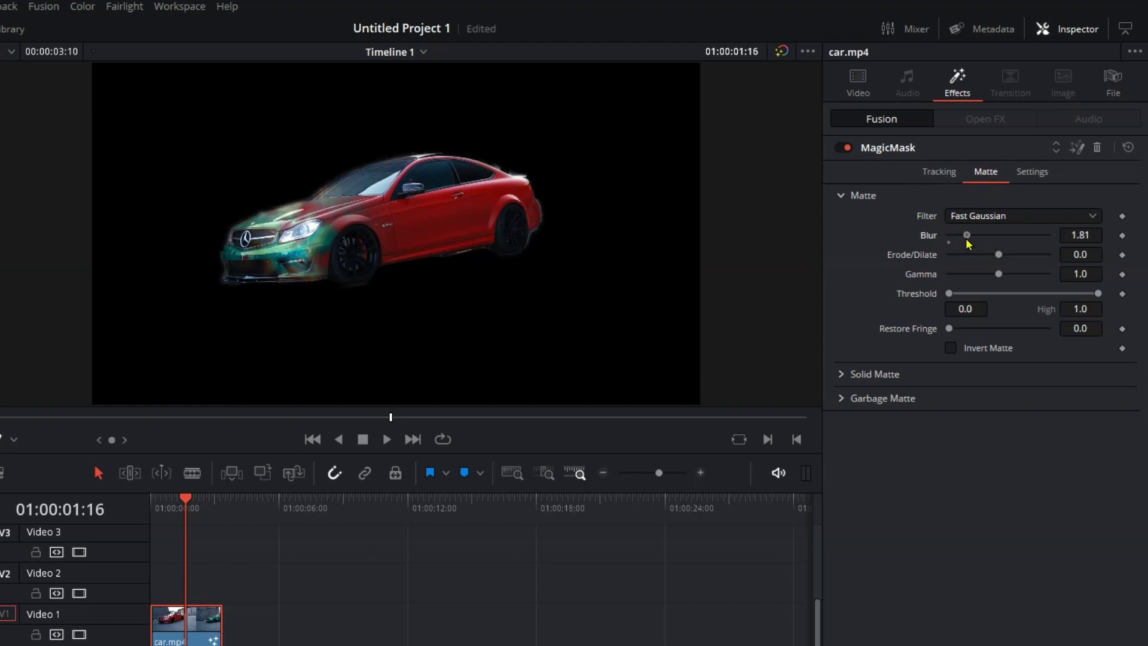
{"action": "left_click_drag", "start_coordinate": [998, 255], "coordinate": [987, 258]}
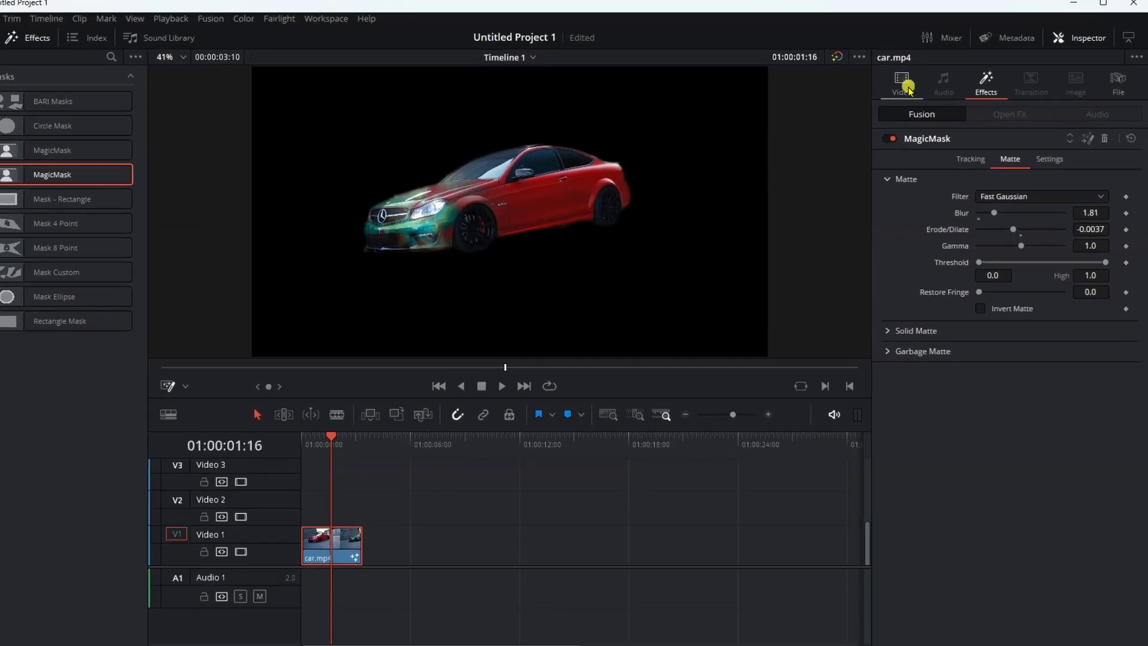
{"action": "left_click", "coordinate": [925, 83]}
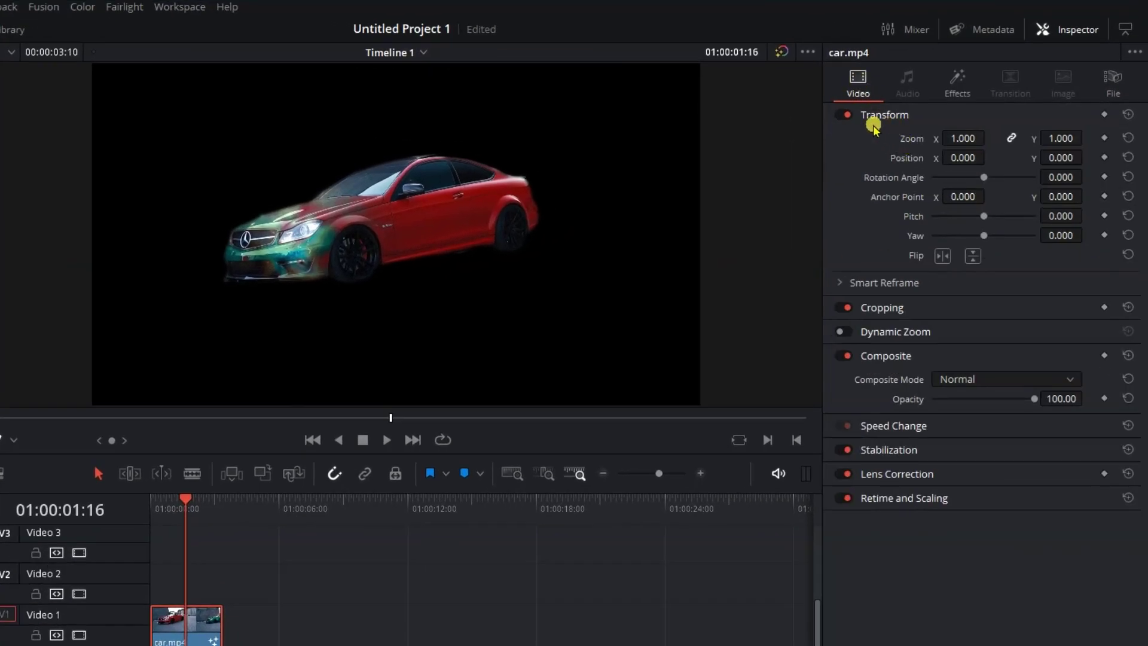
Step: Try a Zoom of 0.840, settle on 0.990, then drop another car.mp4 onto Video 1
{"action": "mouse_move", "coordinate": [990, 137]}
{"action": "left_mouse_down"}
{"action": "mouse_move", "coordinate": [966, 137]}
{"action": "mouse_move", "coordinate": [990, 137]}
{"action": "left_mouse_up"}
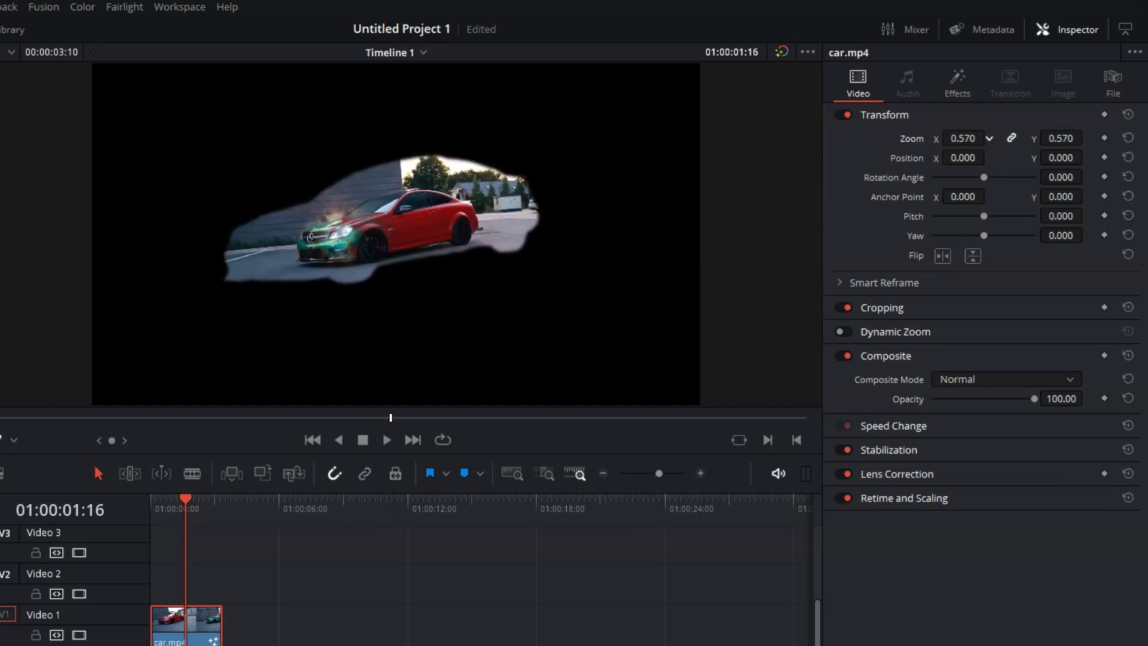
{"action": "left_click_drag", "start_coordinate": [990, 137], "coordinate": [989, 137]}
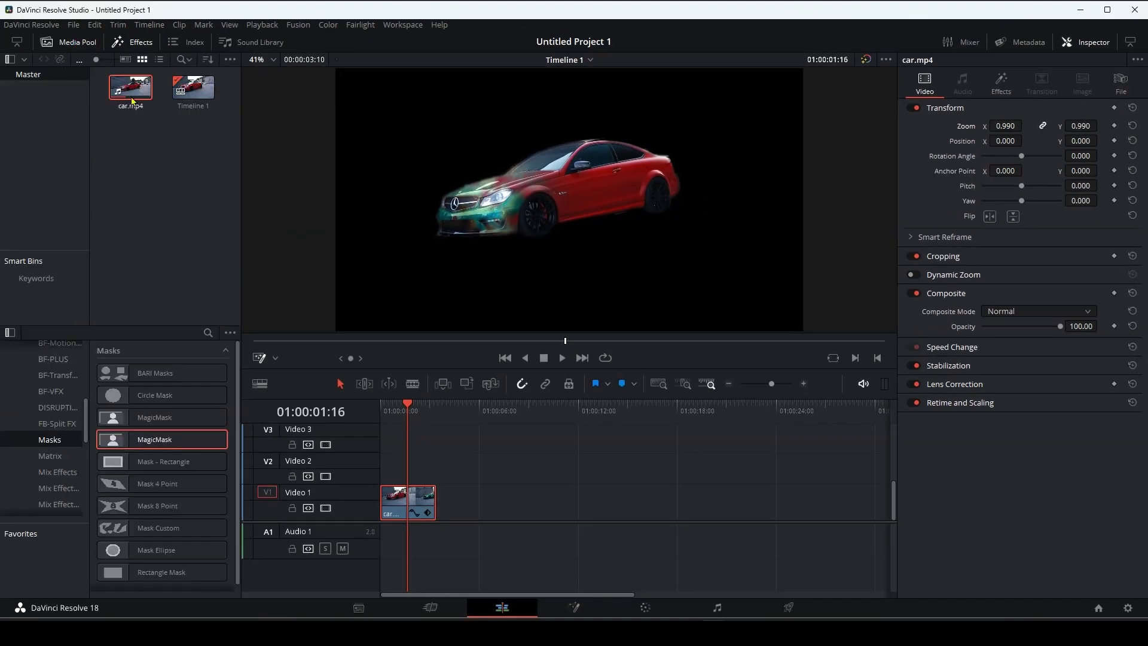
{"action": "mouse_move", "coordinate": [133, 102]}
{"action": "left_mouse_down"}
{"action": "mouse_move", "coordinate": [520, 531]}
{"action": "mouse_move", "coordinate": [585, 517]}
{"action": "left_mouse_up"}
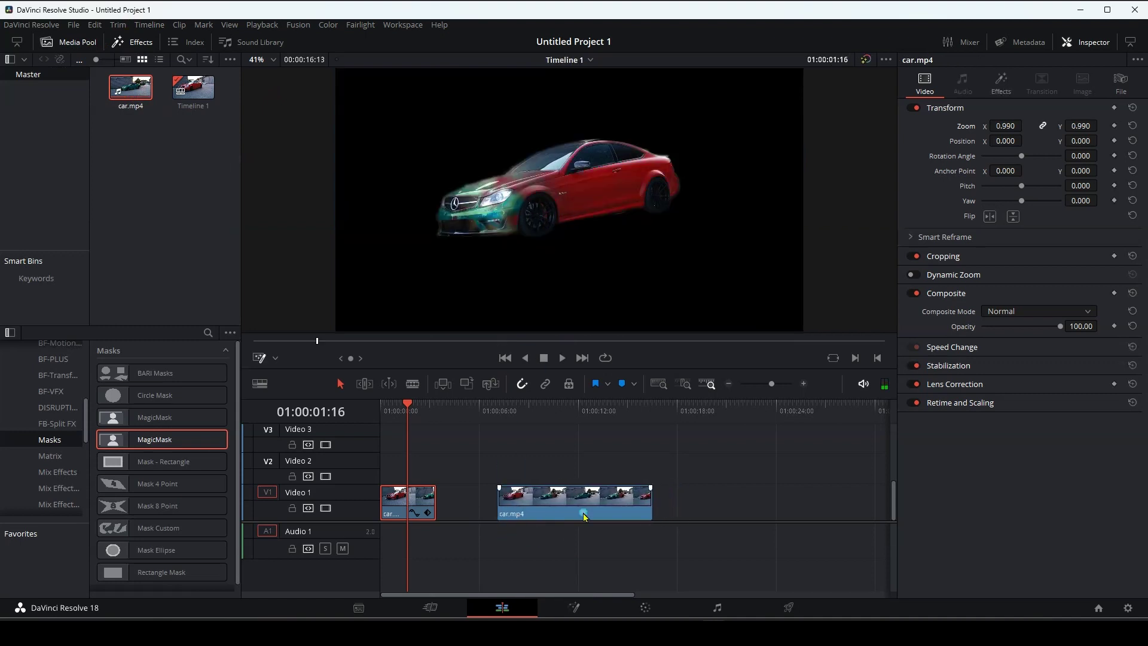
Step: Trim the end of the second car clip and open it in Fusion
{"action": "left_click_drag", "start_coordinate": [650, 504], "coordinate": [520, 505]}
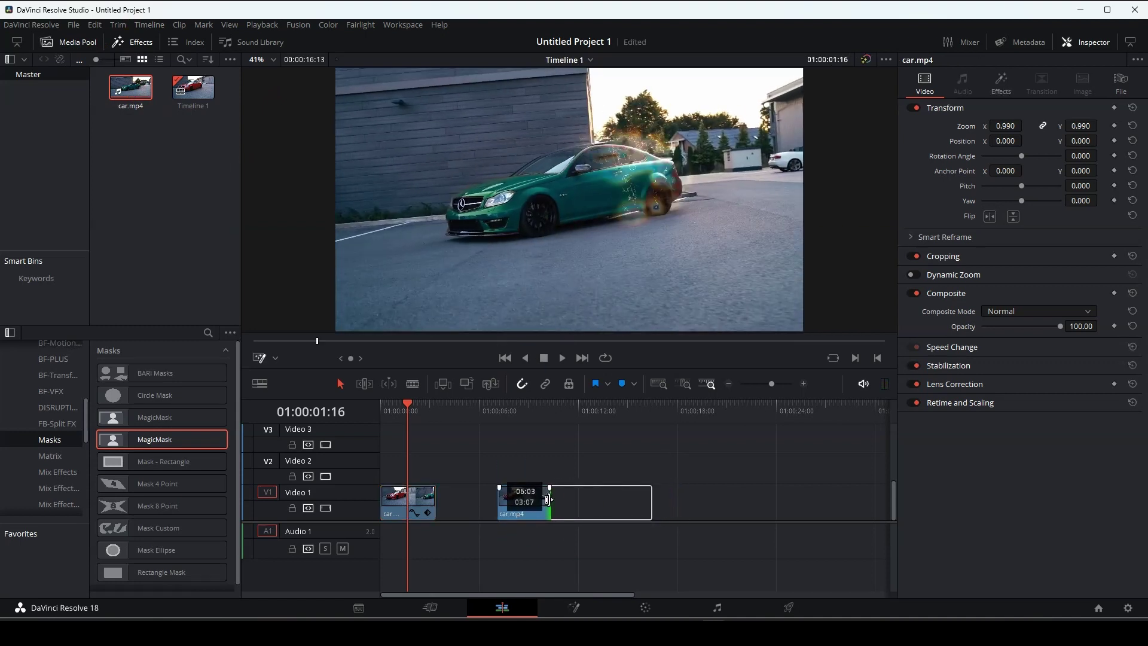
{"action": "left_click", "coordinate": [525, 413]}
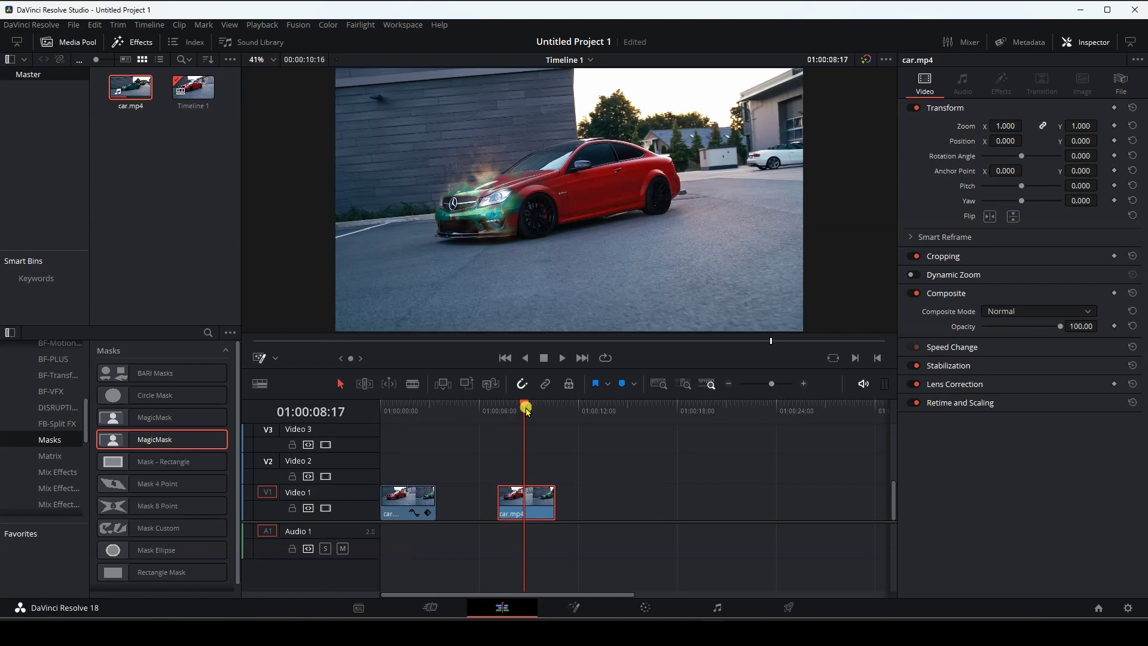
{"action": "left_click", "coordinate": [578, 608]}
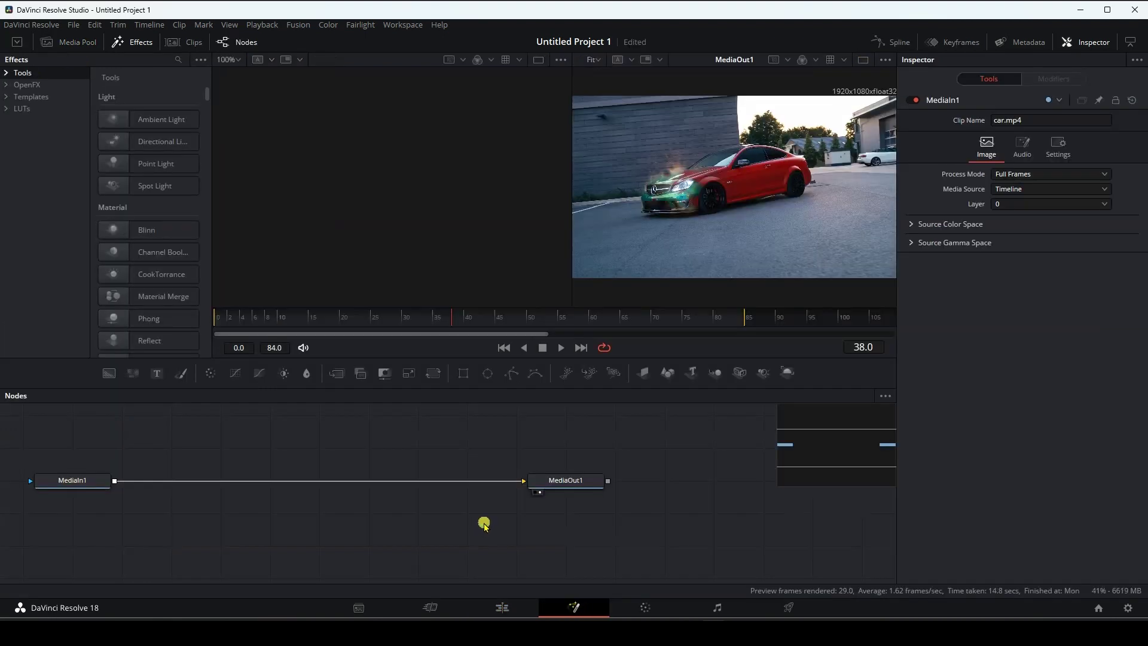
Step: Add a Magic Mask node via the 'mag' search and insert it between MediaIn1 and MediaOut1
{"action": "key", "text": "shift+space"}
{"action": "type", "text": "mag"}
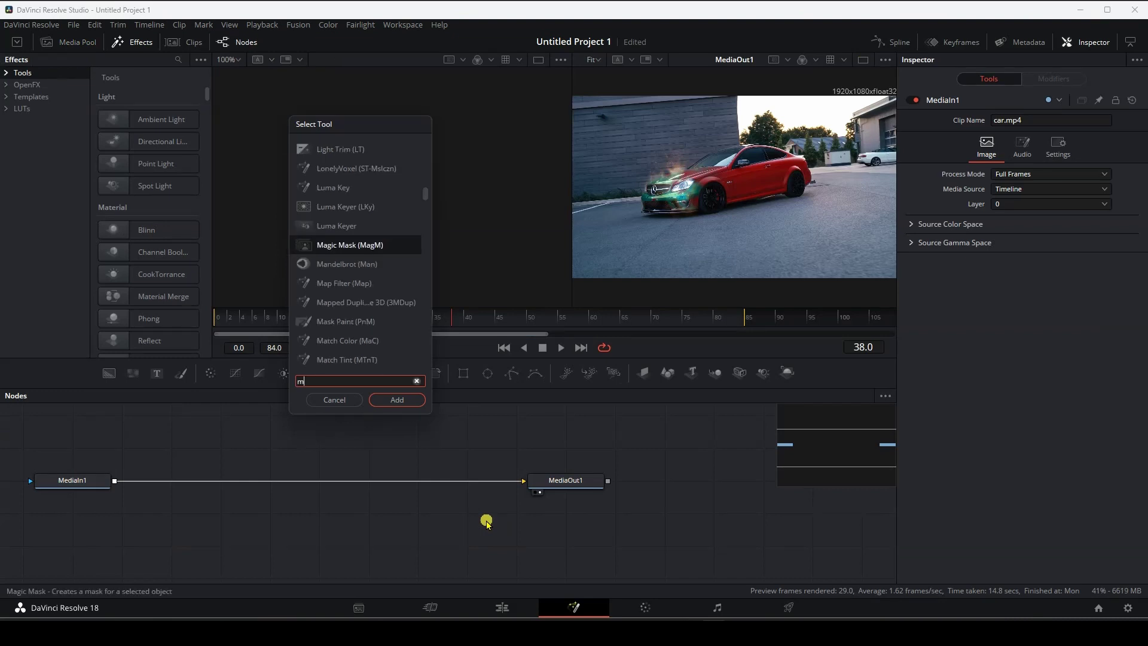
{"action": "left_click", "coordinate": [397, 399]}
{"action": "left_click_drag", "start_coordinate": [477, 526], "coordinate": [360, 484]}
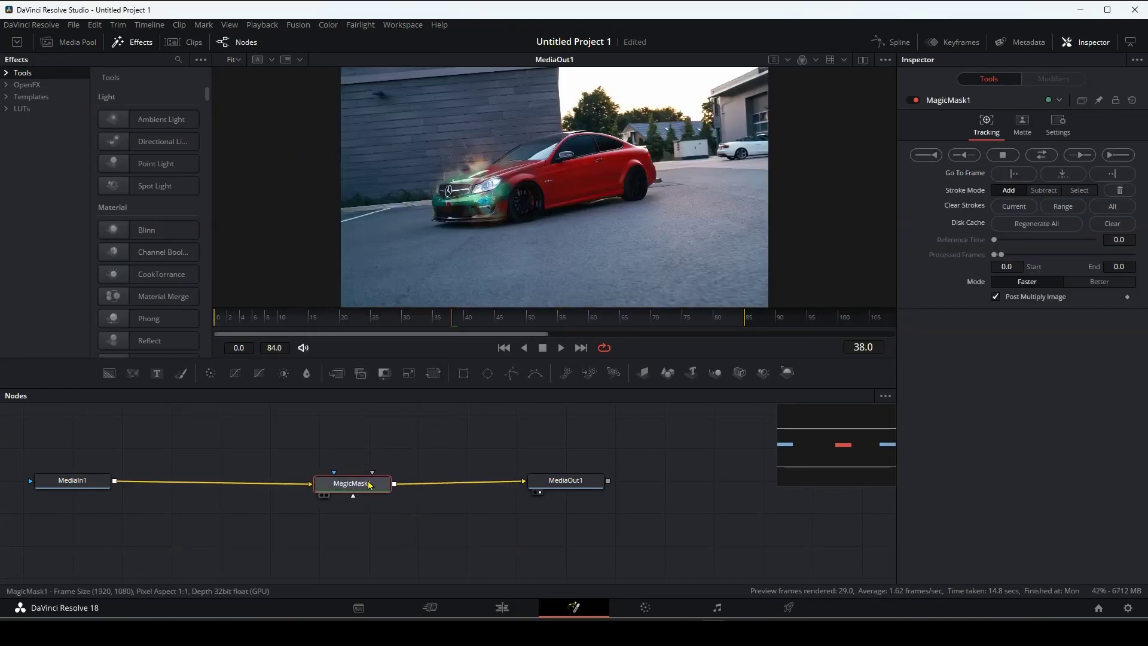
Step: Paint strokes over the car's front, roof and side, then track bidirectionally over frames 29–79
{"action": "left_click_drag", "start_coordinate": [486, 168], "coordinate": [445, 203]}
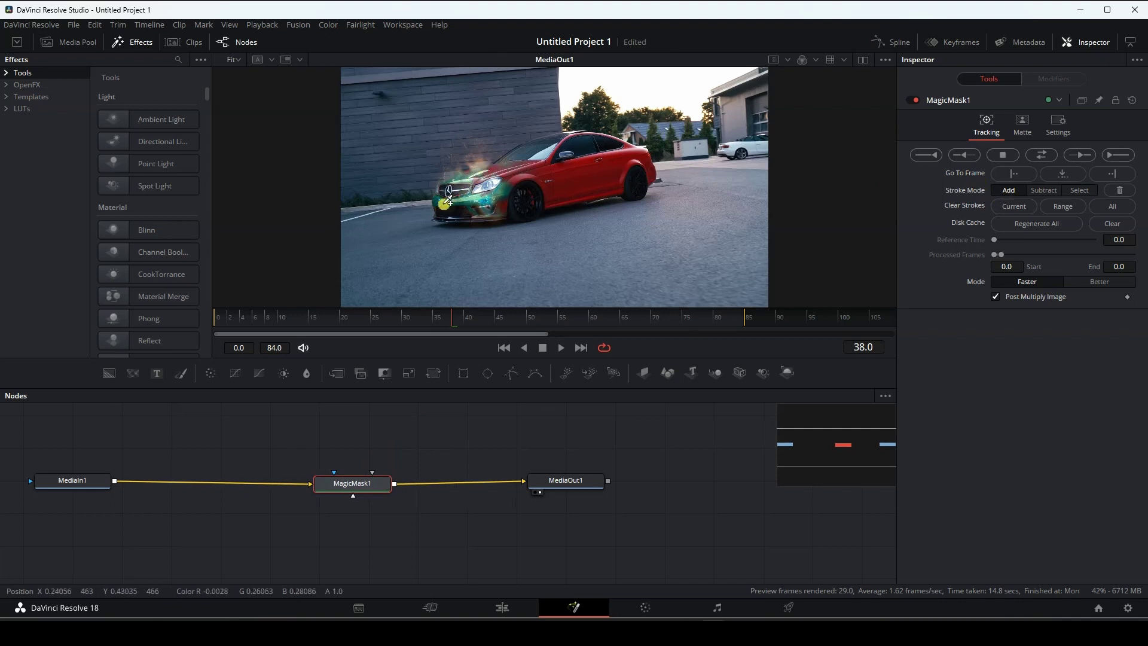
{"action": "left_click_drag", "start_coordinate": [488, 170], "coordinate": [501, 202]}
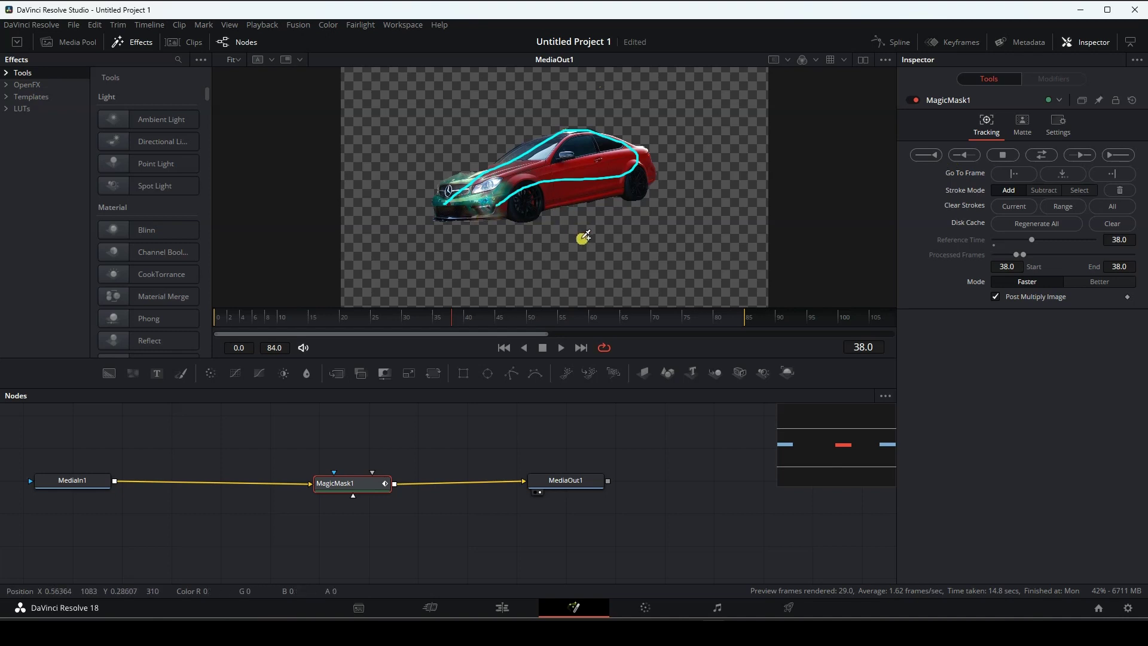
{"action": "left_click", "coordinate": [1042, 156]}
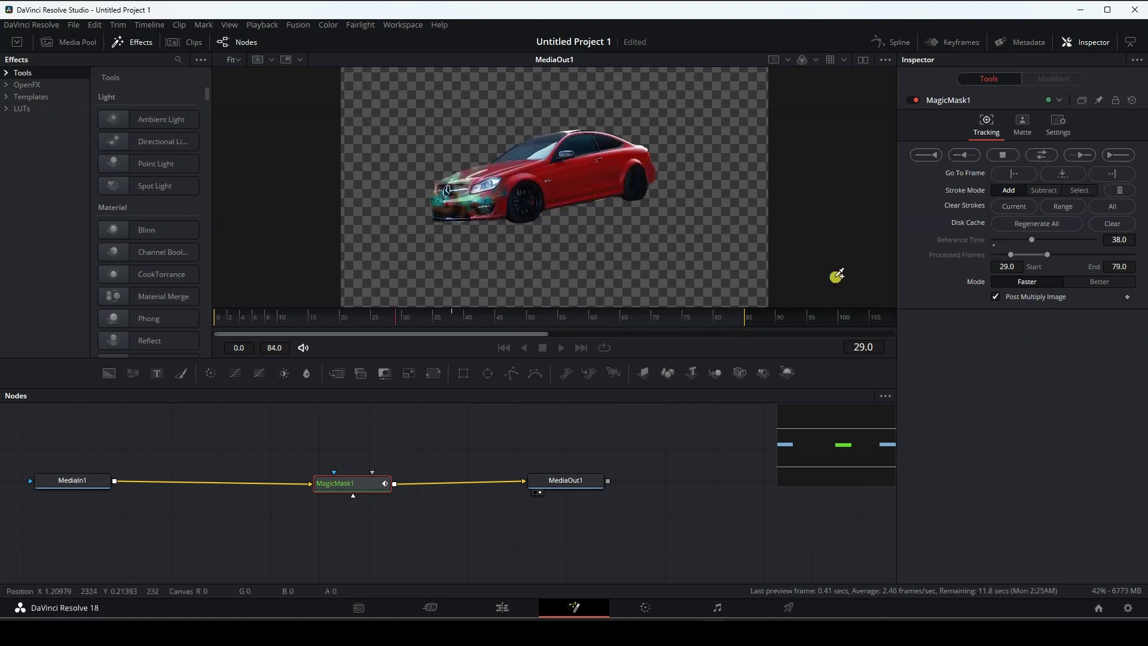
{"action": "left_click", "coordinate": [503, 607]}
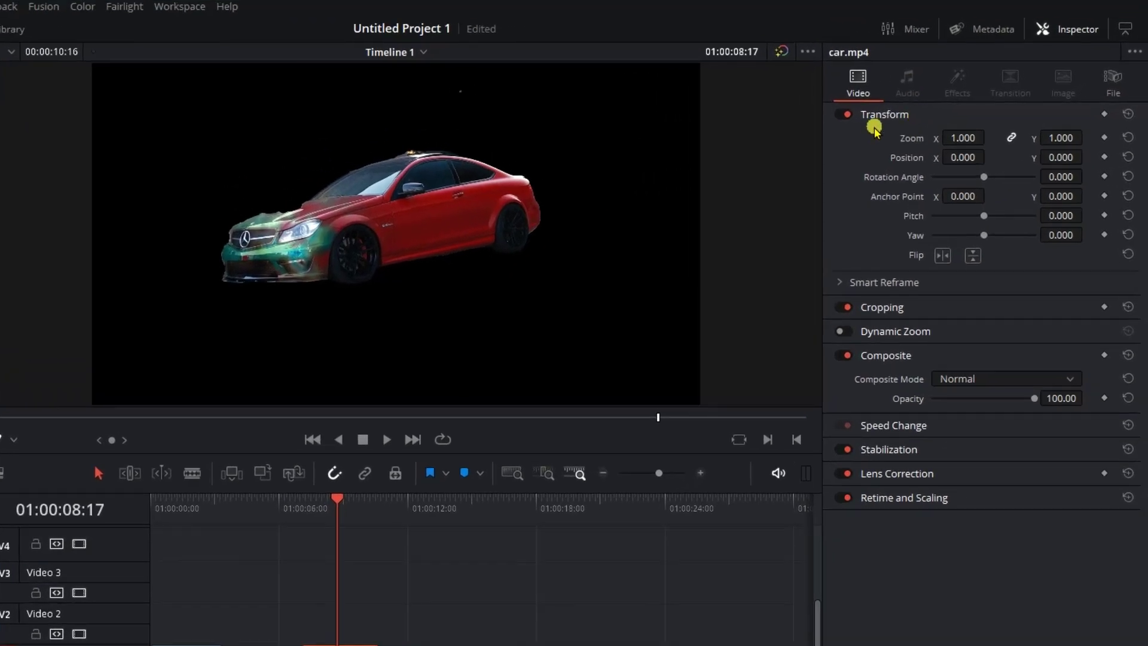
Step: Set the second car clip to zoom 1.140 and rotation -8.240, then try zoom sizes on the first car clip
{"action": "mouse_move", "coordinate": [955, 133]}
{"action": "left_mouse_down"}
{"action": "mouse_move", "coordinate": [939, 132]}
{"action": "mouse_move", "coordinate": [960, 138]}
{"action": "mouse_move", "coordinate": [964, 159]}
{"action": "mouse_move", "coordinate": [994, 181]}
{"action": "mouse_move", "coordinate": [905, 181]}
{"action": "left_mouse_up"}
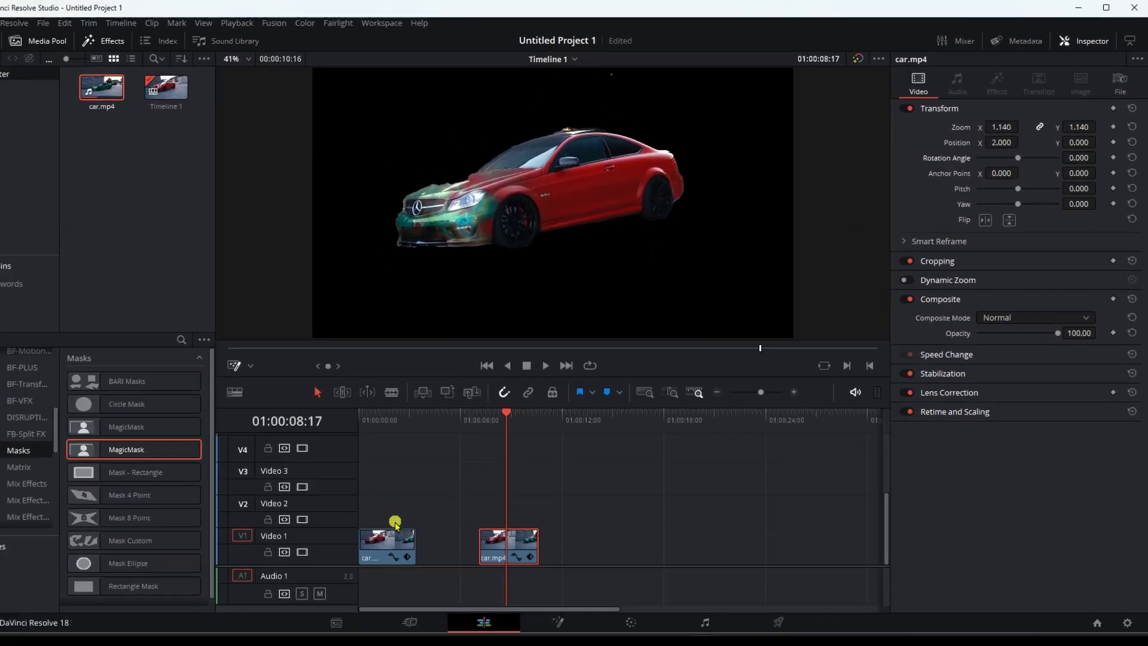
{"action": "left_click", "coordinate": [412, 409]}
{"action": "left_click", "coordinate": [405, 528]}
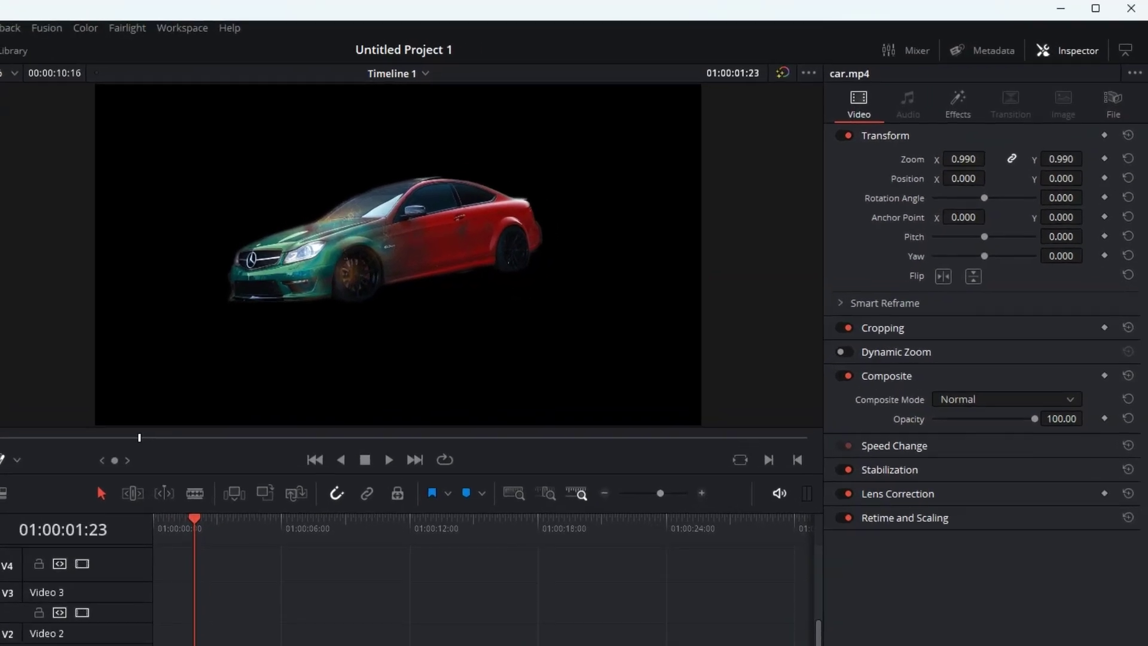
{"action": "left_click_drag", "start_coordinate": [964, 159], "coordinate": [989, 159]}
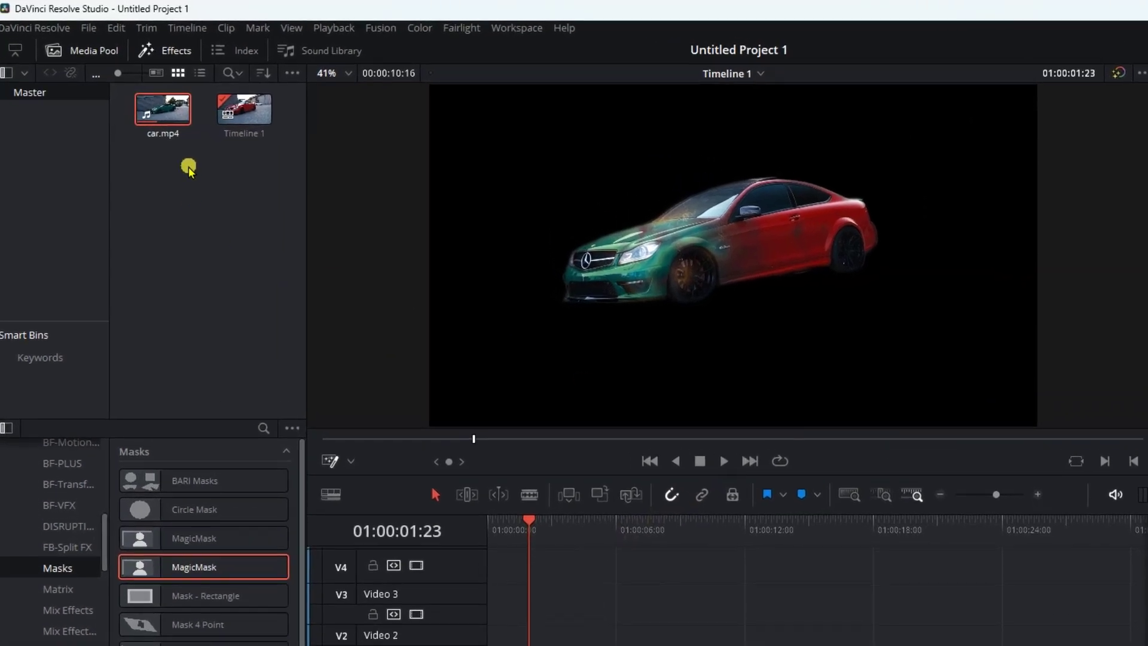
Step: Load car.mp4 into the source viewer and hide the Media Pool so the Effects library fills the side
{"action": "double_click", "coordinate": [130, 87]}
{"action": "left_click", "coordinate": [69, 42]}
{"action": "left_click", "coordinate": [155, 53]}
{"action": "left_click", "coordinate": [157, 53]}
{"action": "left_click", "coordinate": [96, 51]}
{"action": "left_click", "coordinate": [95, 52]}
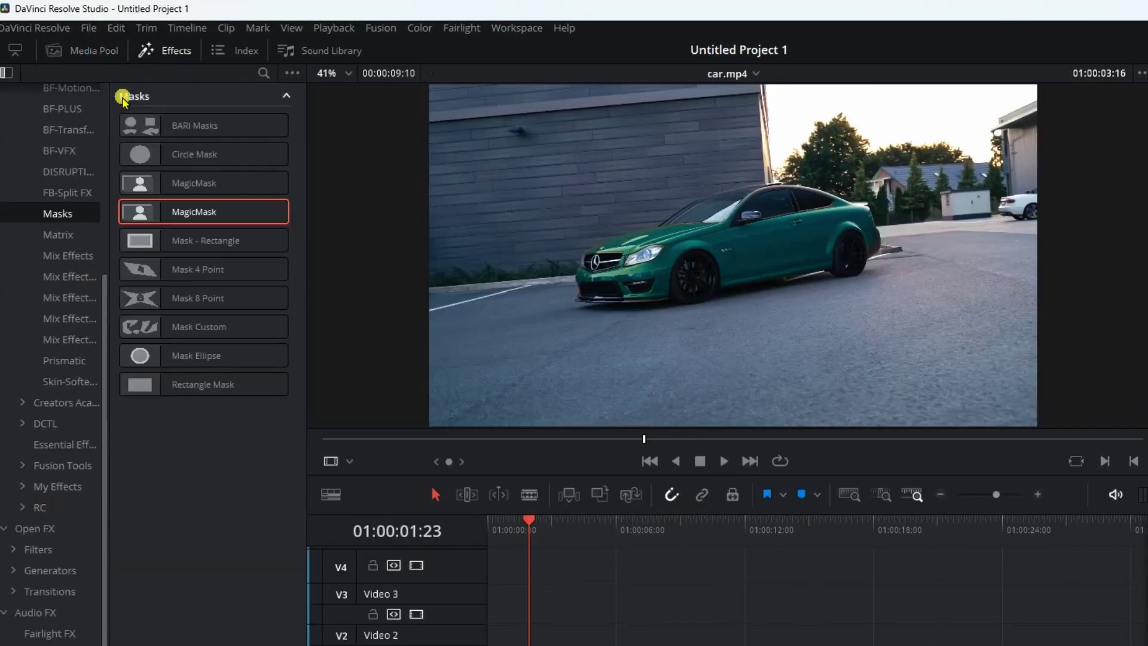
Step: List all effects and scroll through the library, then open the car clip on the Fusion page
{"action": "scroll", "coordinate": [48, 180], "scroll_direction": "up", "scroll_amount": 5}
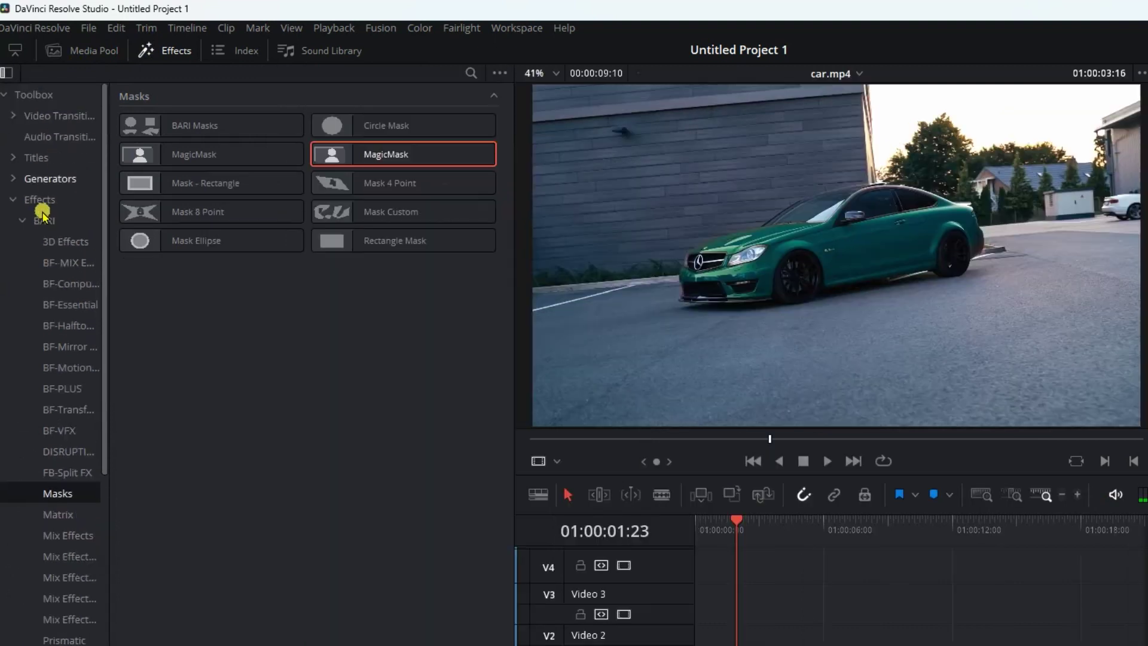
{"action": "left_click", "coordinate": [39, 197]}
{"action": "scroll", "coordinate": [438, 126], "scroll_direction": "down", "scroll_amount": 4}
{"action": "scroll", "coordinate": [359, 150], "scroll_direction": "up", "scroll_amount": 4}
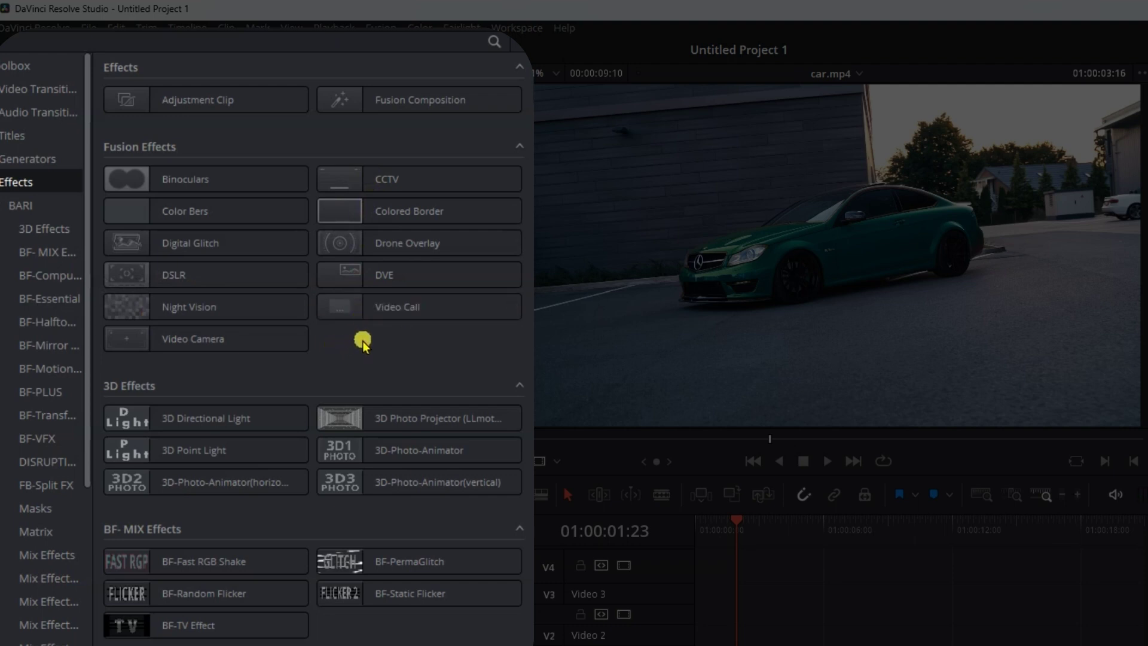
{"action": "scroll", "coordinate": [363, 343], "scroll_direction": "down", "scroll_amount": 5}
{"action": "scroll", "coordinate": [363, 343], "scroll_direction": "down", "scroll_amount": 6}
{"action": "scroll", "coordinate": [365, 342], "scroll_direction": "down", "scroll_amount": 5}
{"action": "scroll", "coordinate": [365, 342], "scroll_direction": "down", "scroll_amount": 5}
{"action": "scroll", "coordinate": [365, 343], "scroll_direction": "down", "scroll_amount": 5}
{"action": "scroll", "coordinate": [365, 342], "scroll_direction": "down", "scroll_amount": 5}
{"action": "scroll", "coordinate": [365, 342], "scroll_direction": "down", "scroll_amount": 5}
{"action": "scroll", "coordinate": [365, 342], "scroll_direction": "down", "scroll_amount": 5}
{"action": "scroll", "coordinate": [365, 342], "scroll_direction": "down", "scroll_amount": 5}
{"action": "scroll", "coordinate": [365, 342], "scroll_direction": "down", "scroll_amount": 5}
{"action": "scroll", "coordinate": [366, 344], "scroll_direction": "down", "scroll_amount": 5}
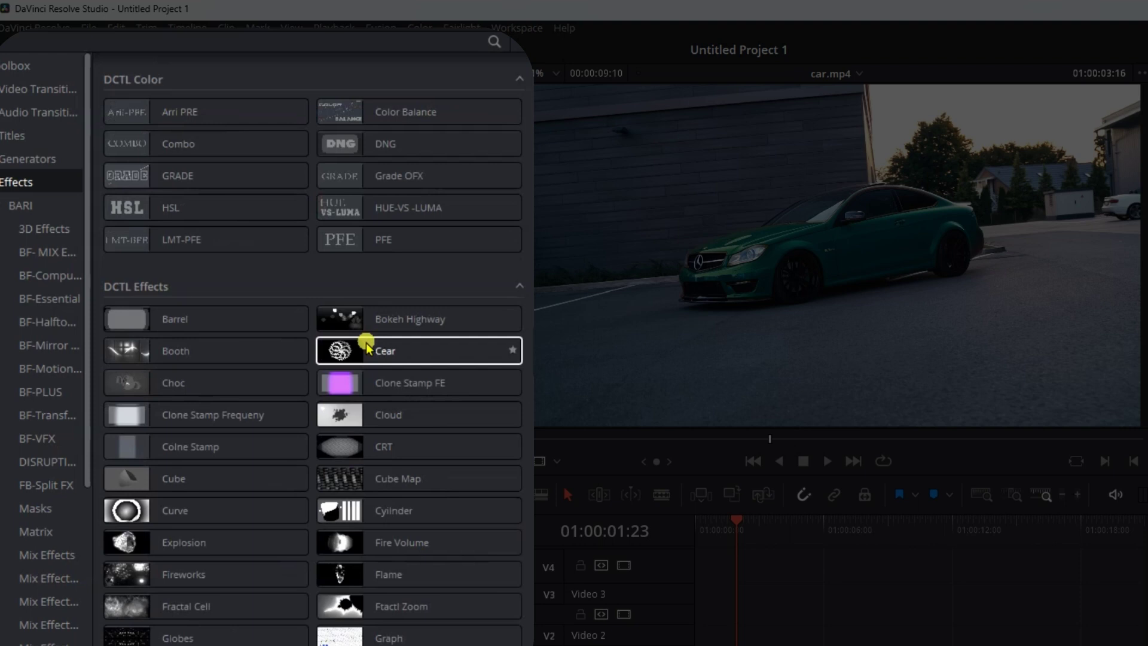
{"action": "scroll", "coordinate": [366, 344], "scroll_direction": "down", "scroll_amount": 5}
{"action": "scroll", "coordinate": [366, 344], "scroll_direction": "down", "scroll_amount": 5}
{"action": "scroll", "coordinate": [366, 344], "scroll_direction": "down", "scroll_amount": 5}
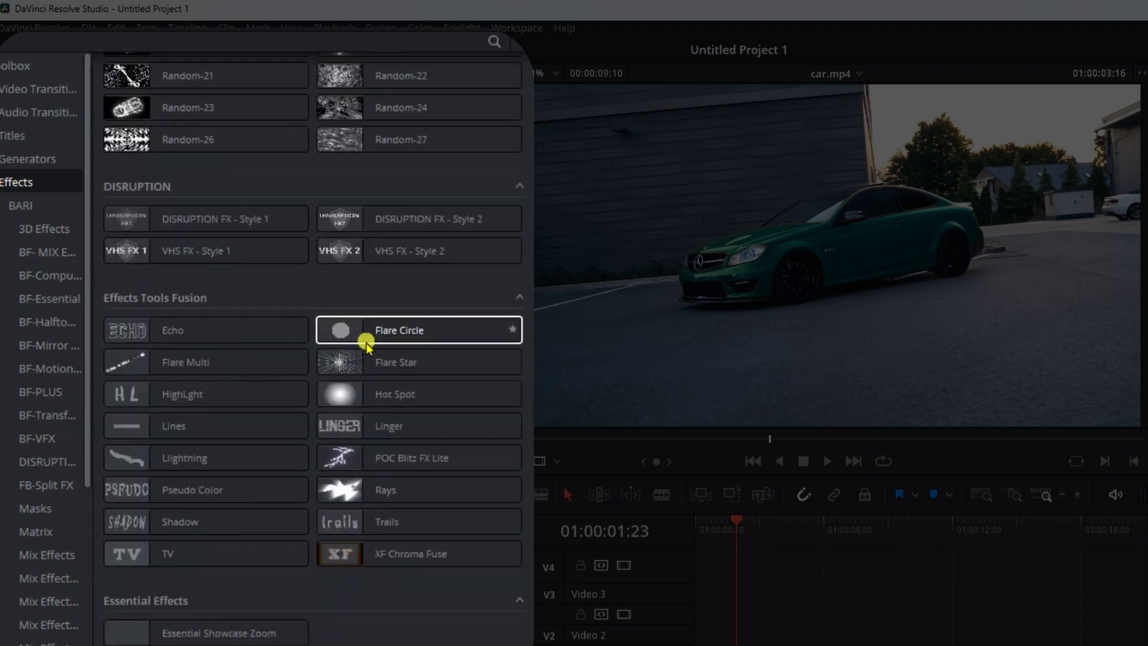
{"action": "scroll", "coordinate": [366, 344], "scroll_direction": "down", "scroll_amount": 3}
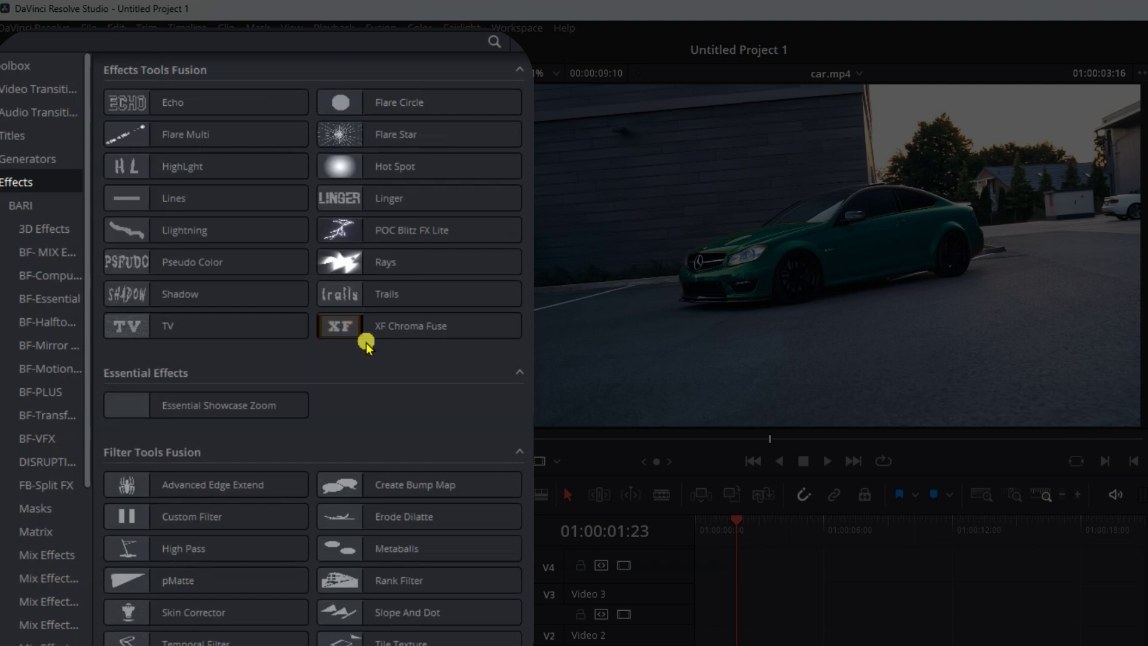
{"action": "scroll", "coordinate": [366, 344], "scroll_direction": "down", "scroll_amount": 5}
{"action": "scroll", "coordinate": [366, 344], "scroll_direction": "down", "scroll_amount": 5}
{"action": "scroll", "coordinate": [366, 344], "scroll_direction": "down", "scroll_amount": 5}
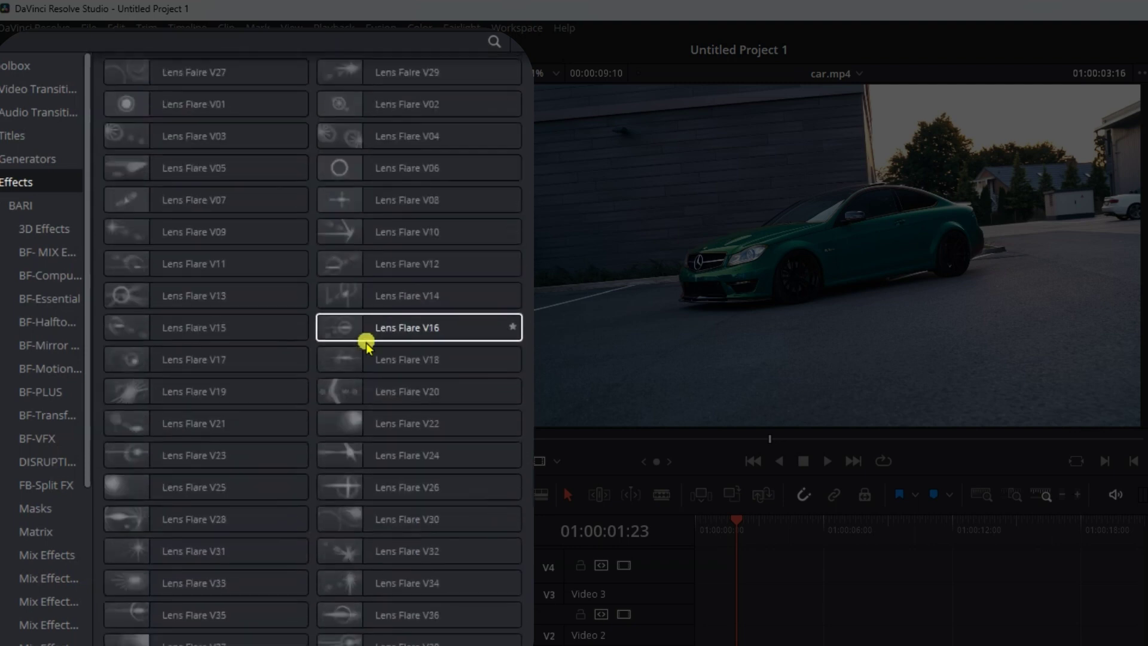
{"action": "scroll", "coordinate": [366, 344], "scroll_direction": "down", "scroll_amount": 5}
{"action": "scroll", "coordinate": [366, 344], "scroll_direction": "down", "scroll_amount": 2}
{"action": "scroll", "coordinate": [366, 343], "scroll_direction": "down", "scroll_amount": 4}
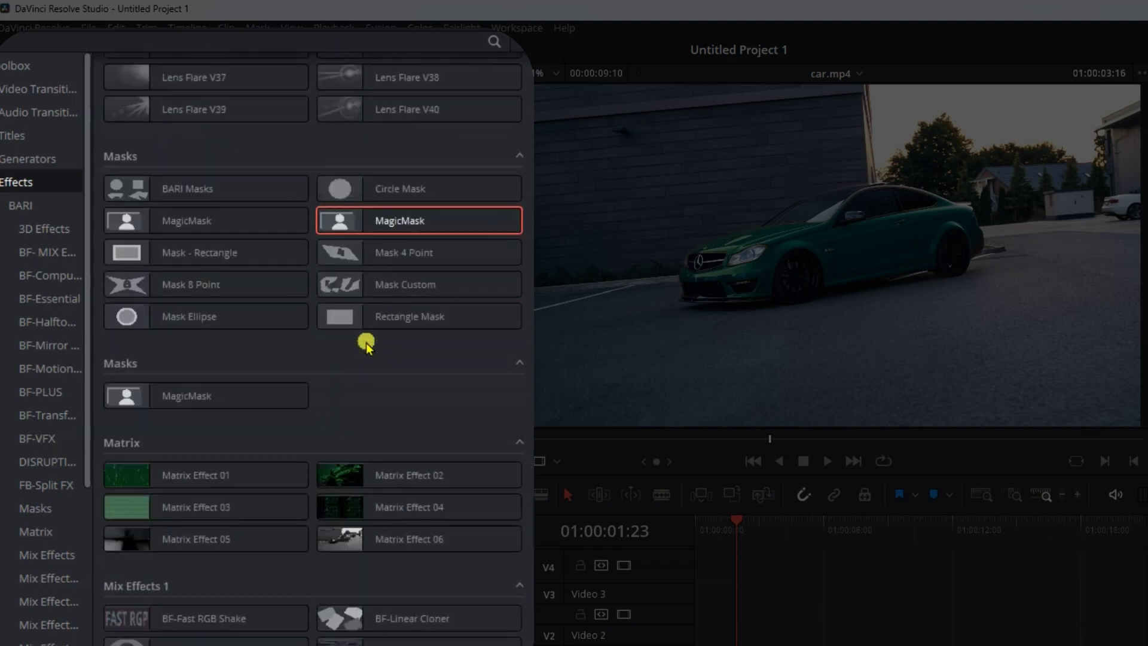
{"action": "scroll", "coordinate": [366, 344], "scroll_direction": "down", "scroll_amount": 4}
{"action": "scroll", "coordinate": [366, 344], "scroll_direction": "down", "scroll_amount": 4}
{"action": "scroll", "coordinate": [366, 343], "scroll_direction": "down", "scroll_amount": 4}
{"action": "scroll", "coordinate": [367, 342], "scroll_direction": "down", "scroll_amount": 4}
{"action": "scroll", "coordinate": [366, 342], "scroll_direction": "down", "scroll_amount": 4}
{"action": "scroll", "coordinate": [366, 342], "scroll_direction": "down", "scroll_amount": 4}
{"action": "scroll", "coordinate": [366, 342], "scroll_direction": "down", "scroll_amount": 4}
{"action": "scroll", "coordinate": [366, 342], "scroll_direction": "down", "scroll_amount": 4}
{"action": "scroll", "coordinate": [366, 343], "scroll_direction": "down", "scroll_amount": 4}
{"action": "scroll", "coordinate": [366, 342], "scroll_direction": "down", "scroll_amount": 4}
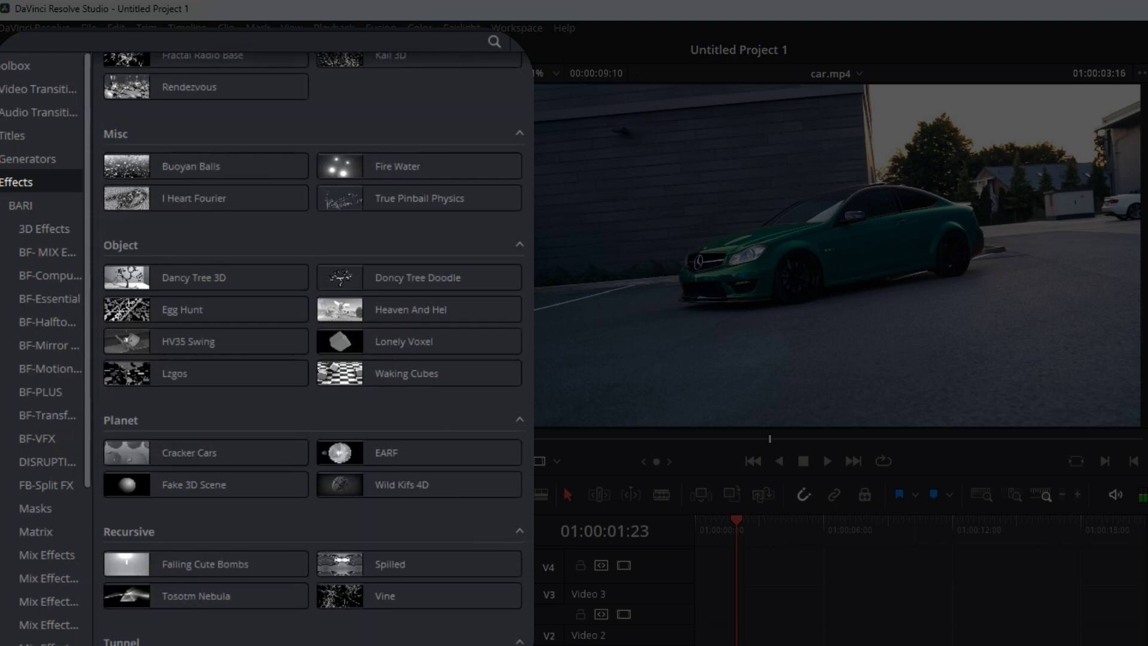
{"action": "scroll", "coordinate": [366, 343], "scroll_direction": "up", "scroll_amount": 5}
{"action": "scroll", "coordinate": [366, 342], "scroll_direction": "up", "scroll_amount": 5}
{"action": "scroll", "coordinate": [366, 342], "scroll_direction": "up", "scroll_amount": 5}
{"action": "scroll", "coordinate": [436, 184], "scroll_direction": "up", "scroll_amount": 3}
{"action": "scroll", "coordinate": [436, 184], "scroll_direction": "up", "scroll_amount": 2}
{"action": "scroll", "coordinate": [441, 383], "scroll_direction": "down", "scroll_amount": 5}
{"action": "scroll", "coordinate": [441, 383], "scroll_direction": "down", "scroll_amount": 2}
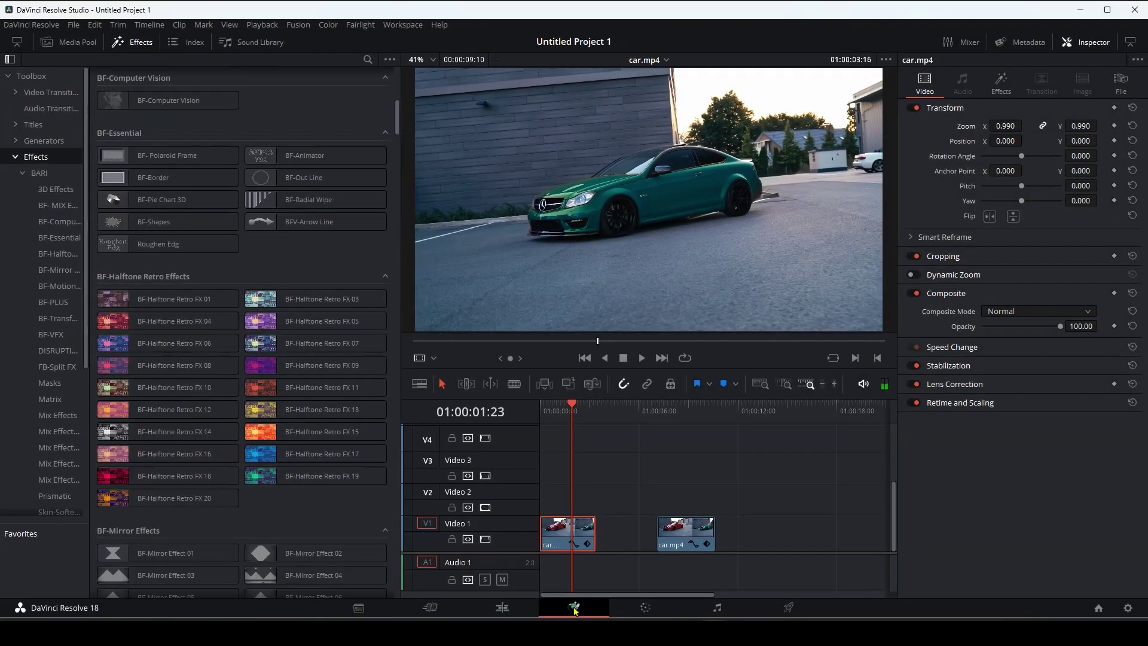
{"action": "left_click", "coordinate": [574, 608]}
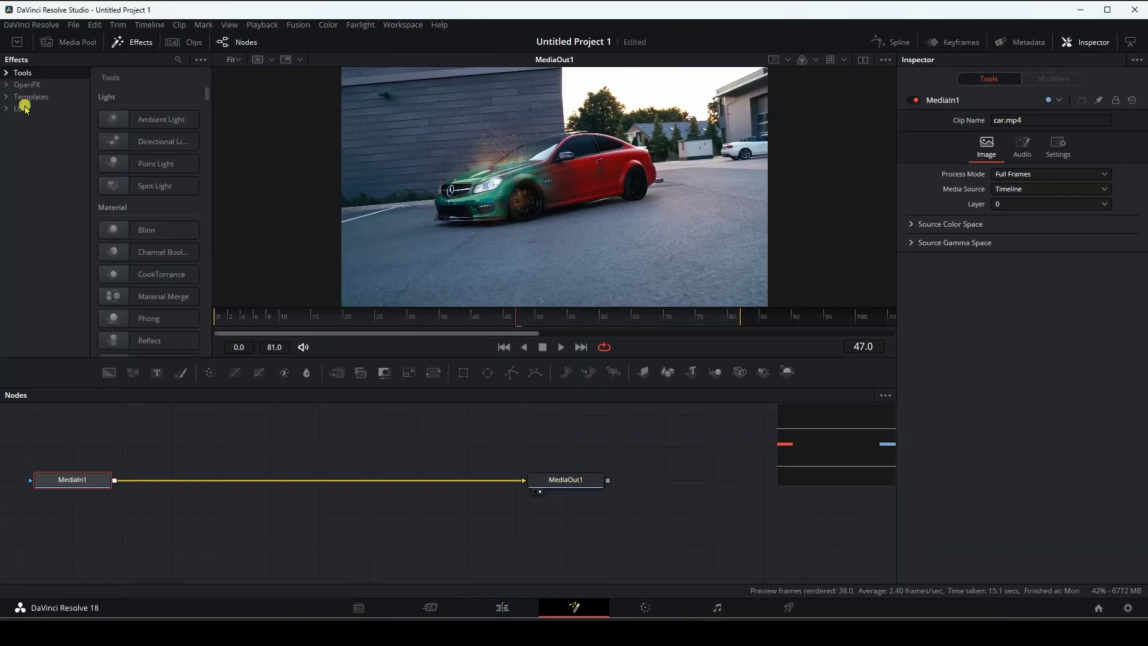
Step: Browse the Fusion Tools categories Blur, Color, Creator, Deep Pixel, Optical Flow and Paint, then return to Edit
{"action": "left_click", "coordinate": [10, 73]}
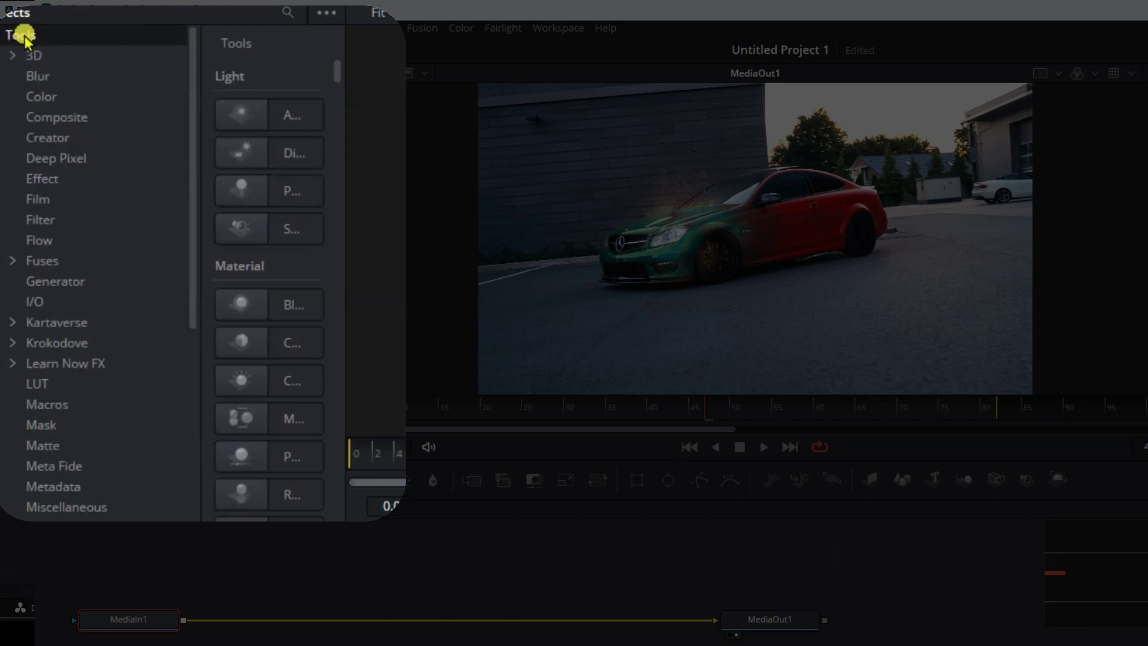
{"action": "left_click", "coordinate": [43, 78]}
{"action": "left_click", "coordinate": [42, 97]}
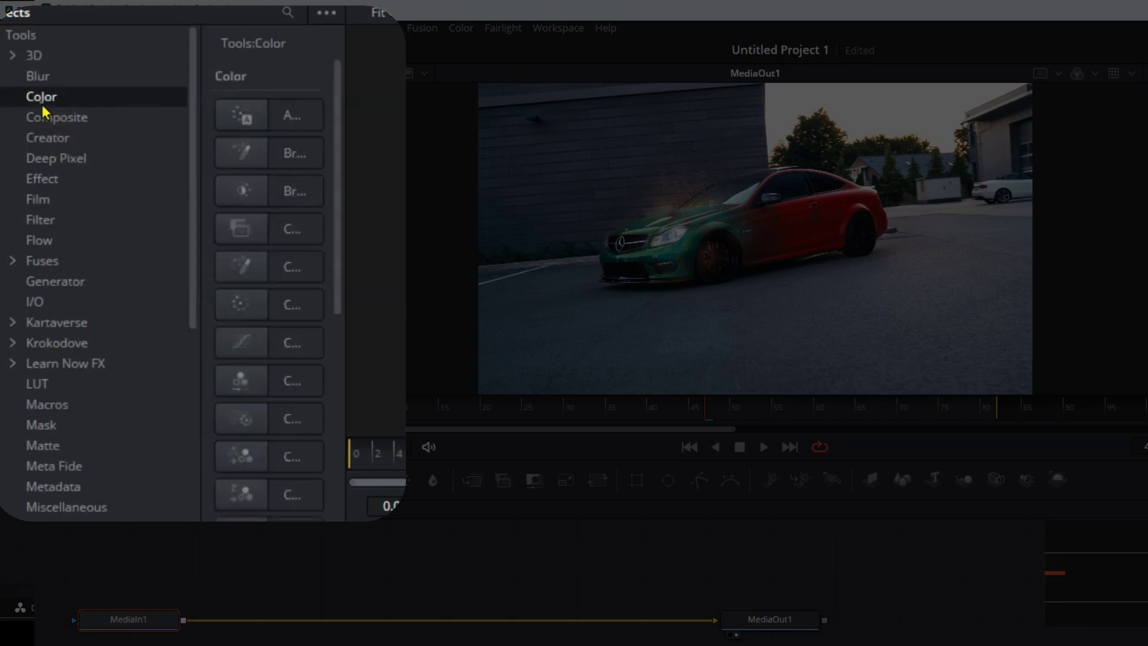
{"action": "left_click", "coordinate": [45, 137]}
{"action": "left_click", "coordinate": [54, 158]}
{"action": "scroll", "coordinate": [55, 175], "scroll_direction": "down", "scroll_amount": 3}
{"action": "left_click", "coordinate": [53, 158]}
{"action": "left_click", "coordinate": [72, 220]}
{"action": "left_click", "coordinate": [70, 242]}
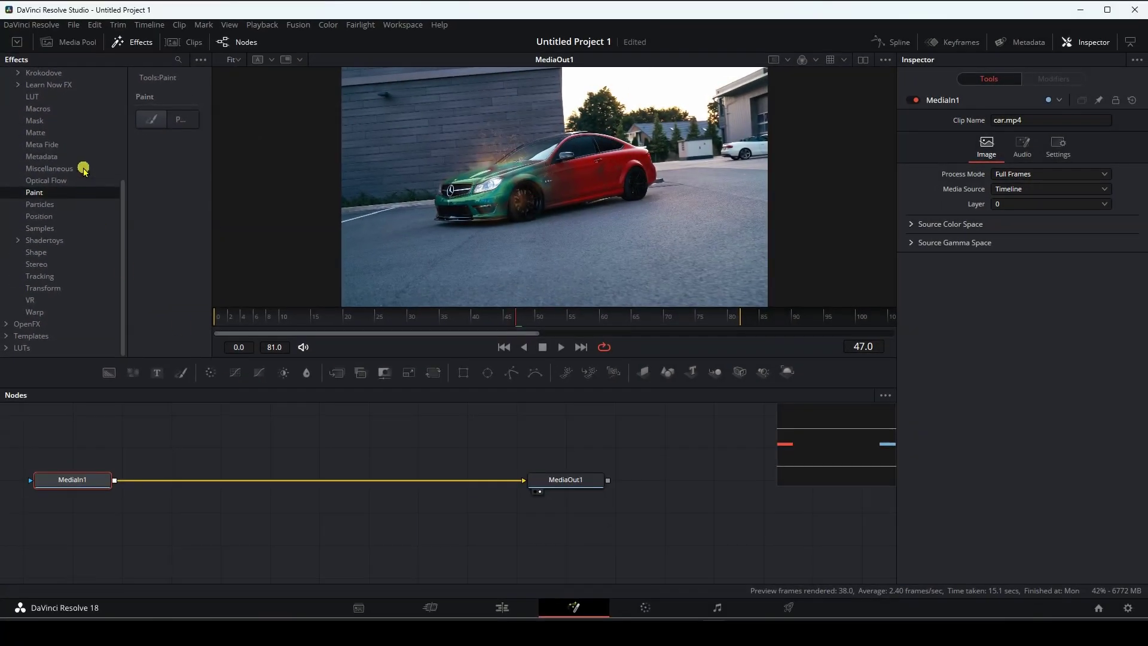
{"action": "left_click", "coordinate": [502, 606]}
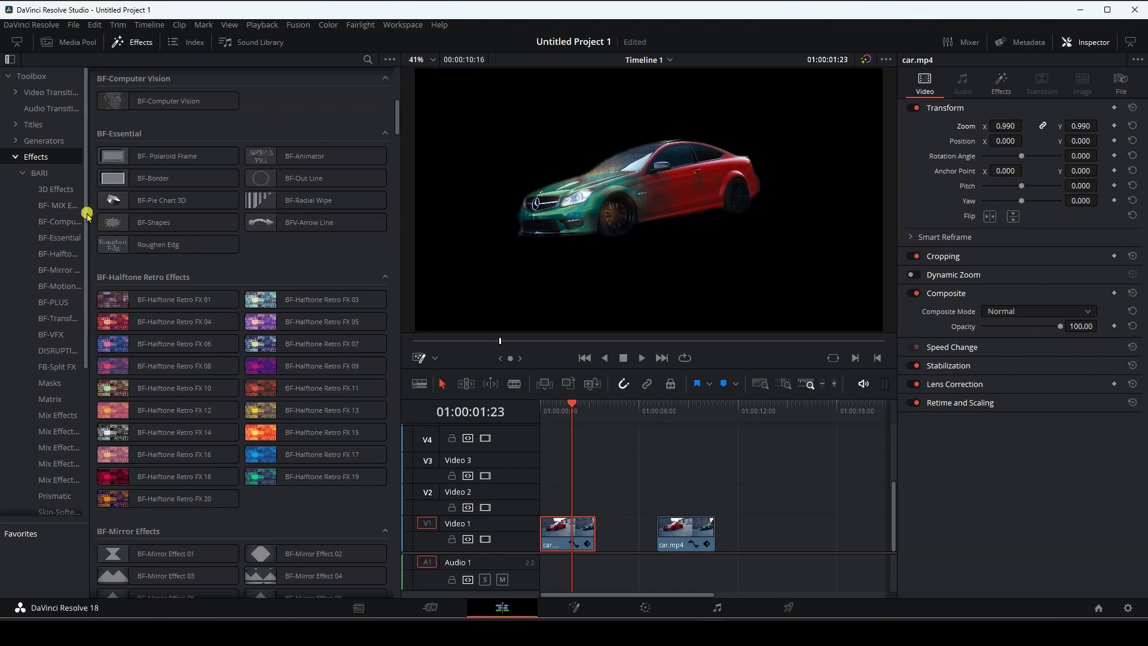
Step: Widen the effects category tree, collapse BARI, expand Fusion Tools and list all its effects
{"action": "left_click_drag", "start_coordinate": [88, 217], "coordinate": [192, 217]}
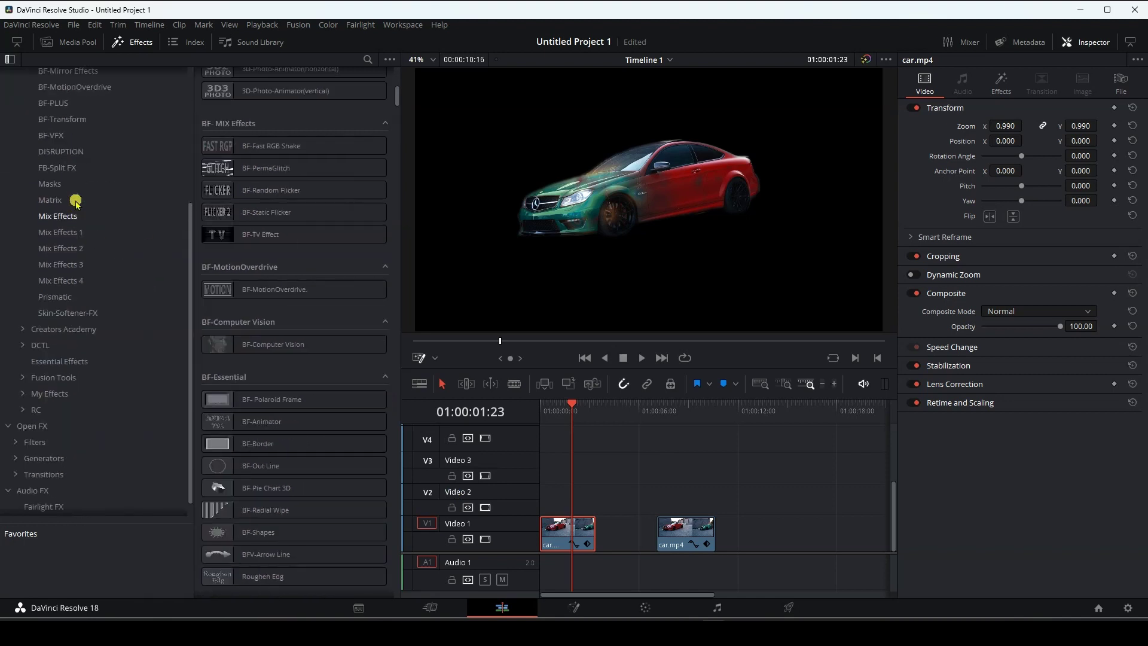
{"action": "left_click", "coordinate": [38, 237]}
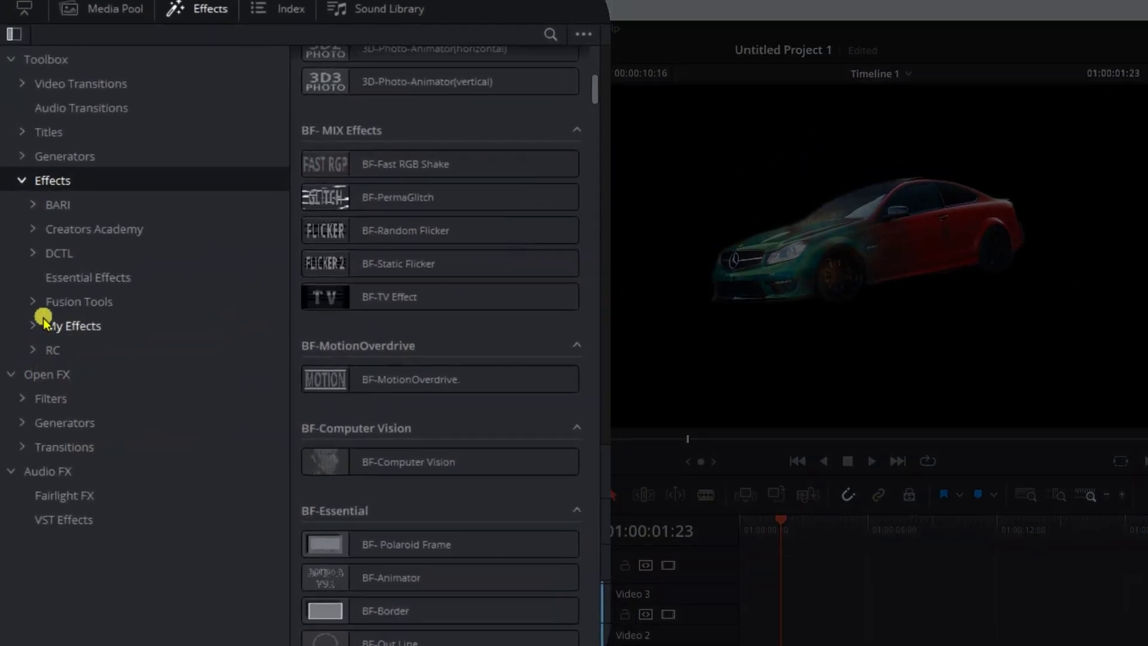
{"action": "left_click", "coordinate": [36, 305]}
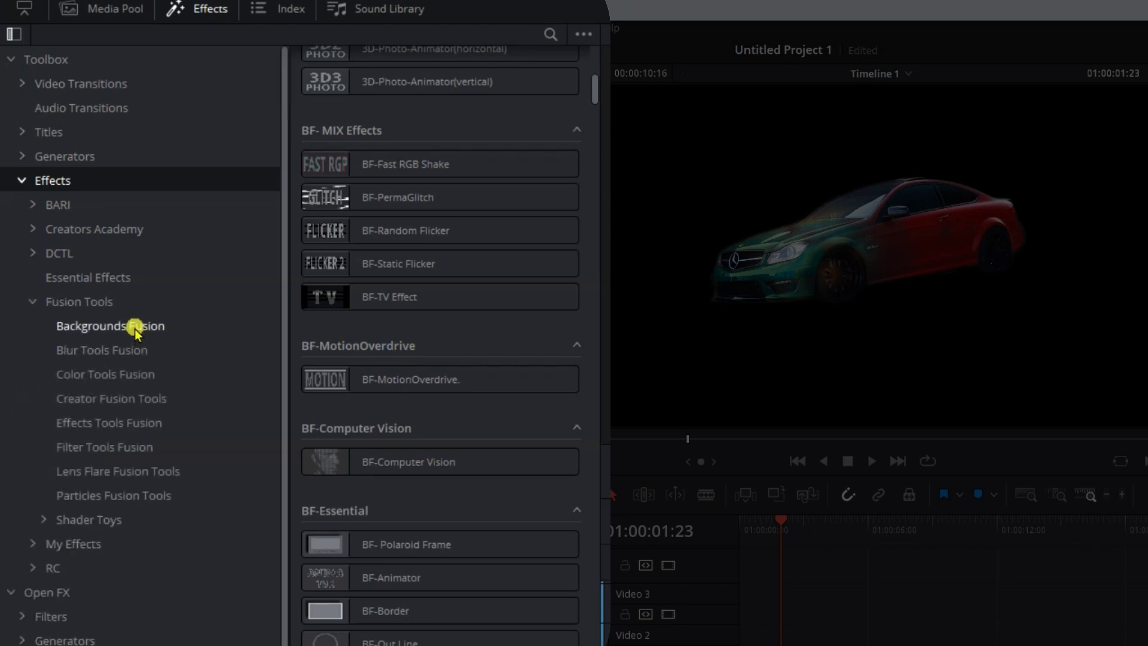
{"action": "left_click", "coordinate": [135, 326]}
{"action": "left_click", "coordinate": [102, 305]}
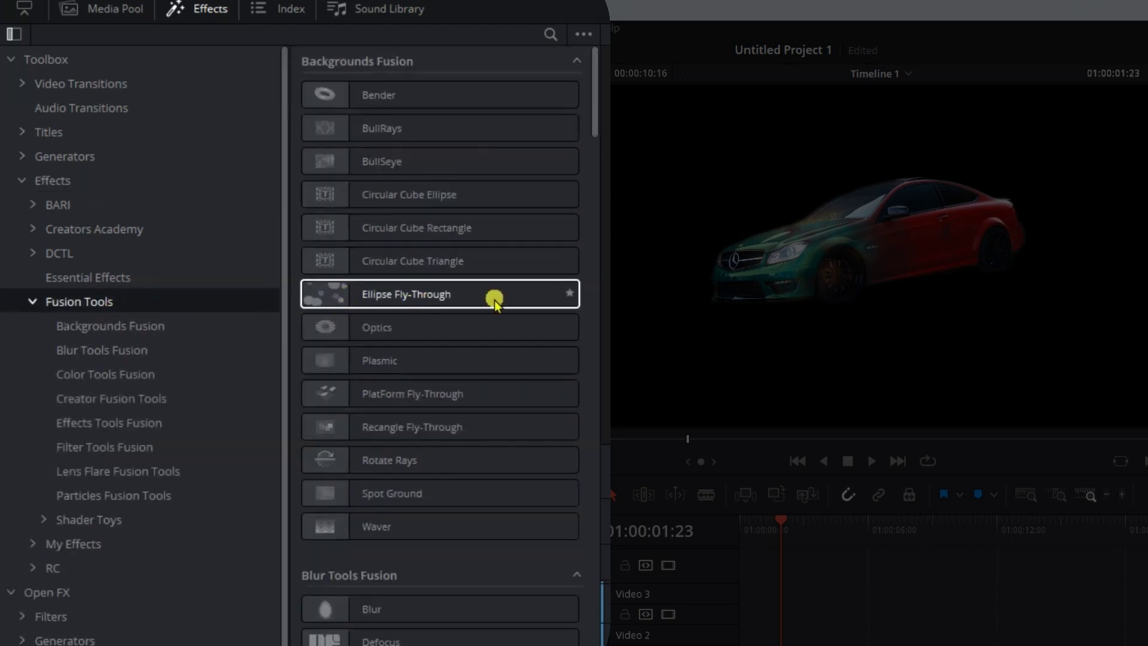
{"action": "left_click_drag", "start_coordinate": [284, 359], "coordinate": [134, 358]}
Step: Scroll the Fusion Tools effects and step through the sections down to Lens Flare Fusion Tools
{"action": "scroll", "coordinate": [500, 264], "scroll_direction": "down", "scroll_amount": 5}
{"action": "scroll", "coordinate": [499, 259], "scroll_direction": "down", "scroll_amount": 5}
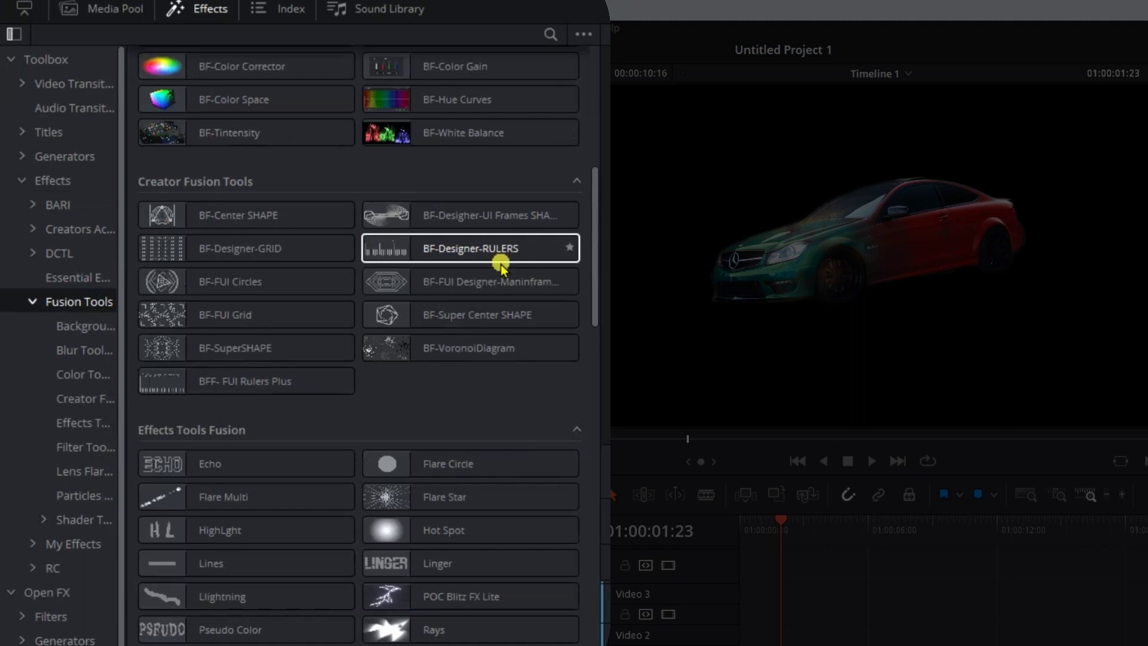
{"action": "scroll", "coordinate": [500, 261], "scroll_direction": "down", "scroll_amount": 5}
{"action": "scroll", "coordinate": [502, 268], "scroll_direction": "down", "scroll_amount": 10}
{"action": "scroll", "coordinate": [501, 264], "scroll_direction": "down", "scroll_amount": 10}
{"action": "scroll", "coordinate": [501, 264], "scroll_direction": "down", "scroll_amount": 5}
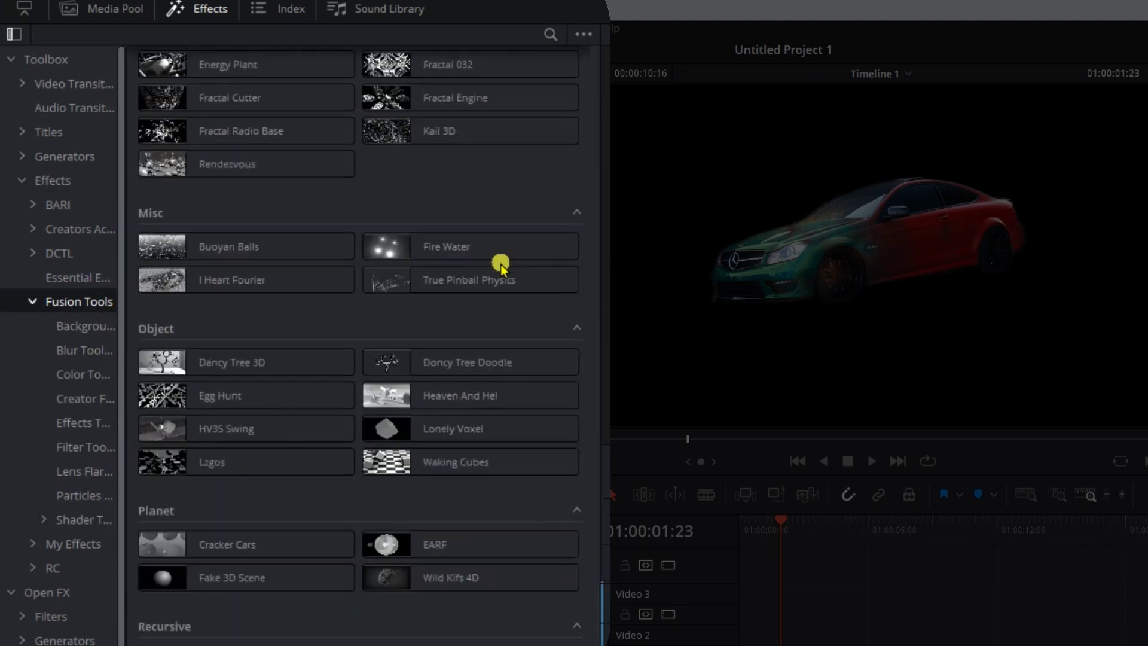
{"action": "scroll", "coordinate": [501, 264], "scroll_direction": "up", "scroll_amount": 10}
{"action": "scroll", "coordinate": [501, 264], "scroll_direction": "up", "scroll_amount": 10}
{"action": "scroll", "coordinate": [501, 264], "scroll_direction": "up", "scroll_amount": 10}
{"action": "scroll", "coordinate": [500, 264], "scroll_direction": "up", "scroll_amount": 5}
{"action": "left_click", "coordinate": [54, 180]}
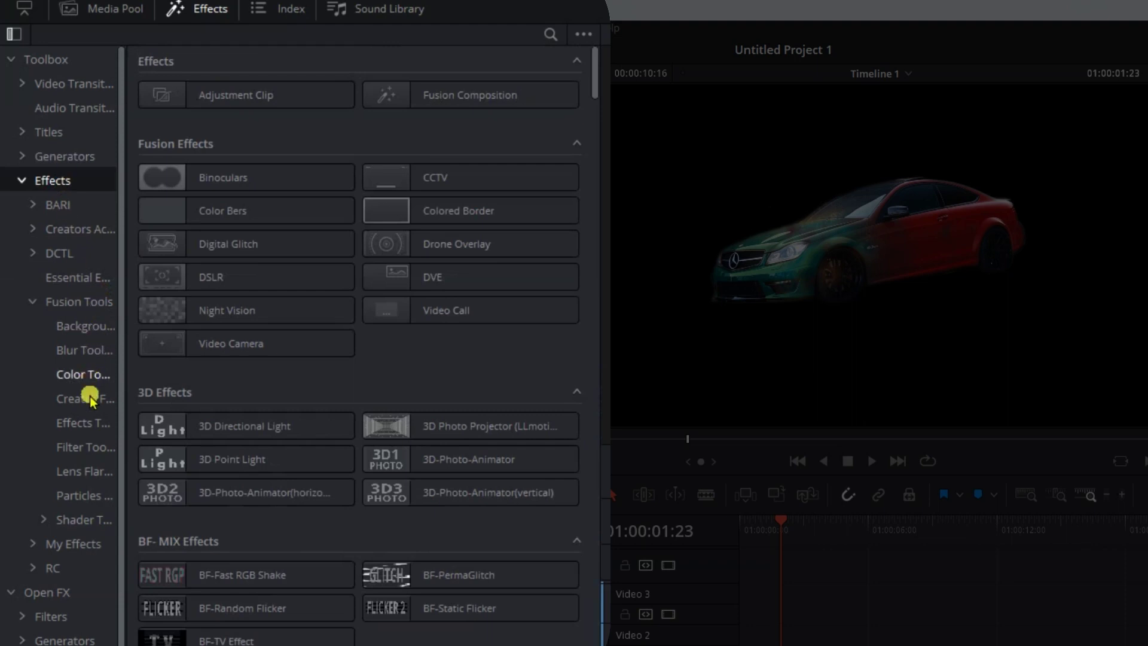
{"action": "left_click", "coordinate": [85, 398]}
{"action": "left_click", "coordinate": [85, 422]}
{"action": "left_click", "coordinate": [87, 447]}
{"action": "left_click", "coordinate": [85, 471]}
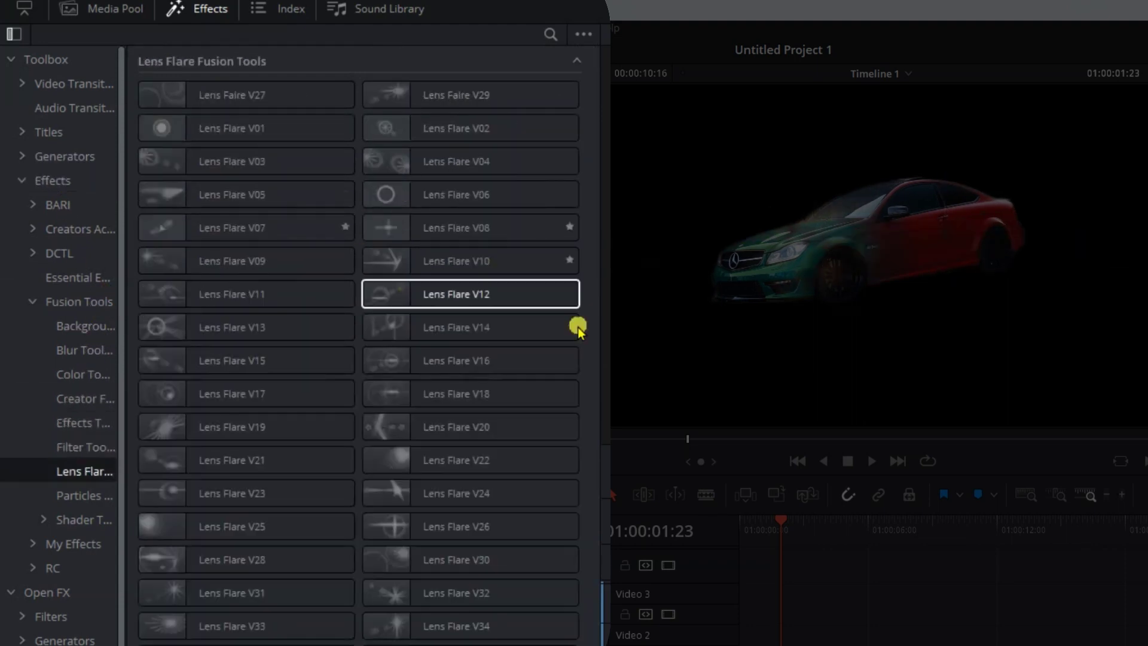